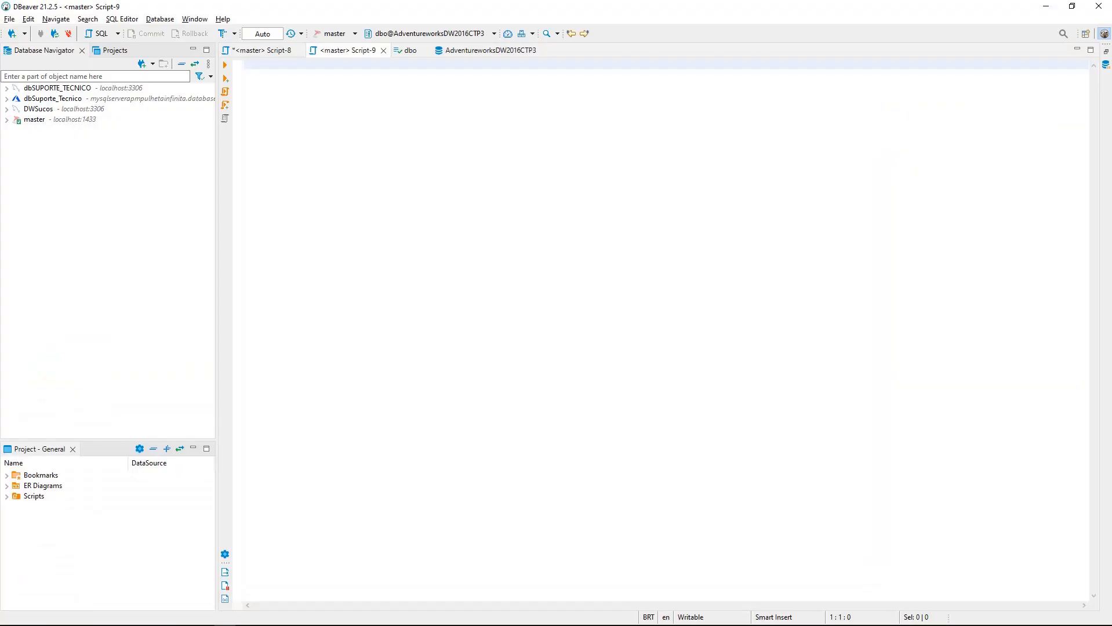
Write and run a query selecting all columns from dbo.FactInternetSales, and look through the returned columns
text(SELECT *   FROM dbo.FactInternetSales)
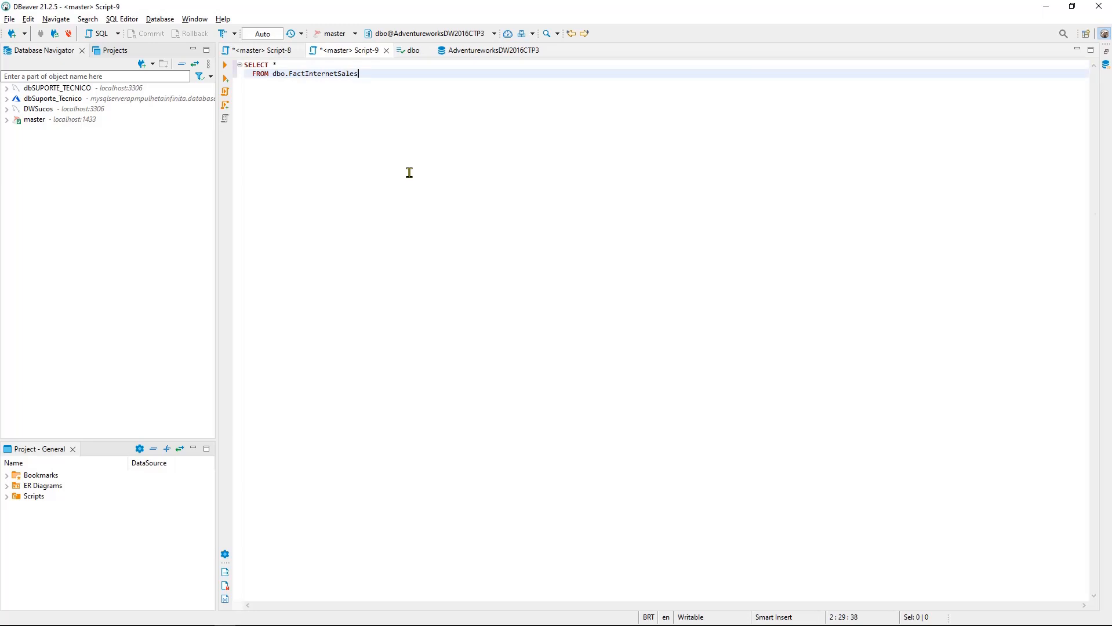
key(ctrl+Return)
scroll(557, 452, right, 10)
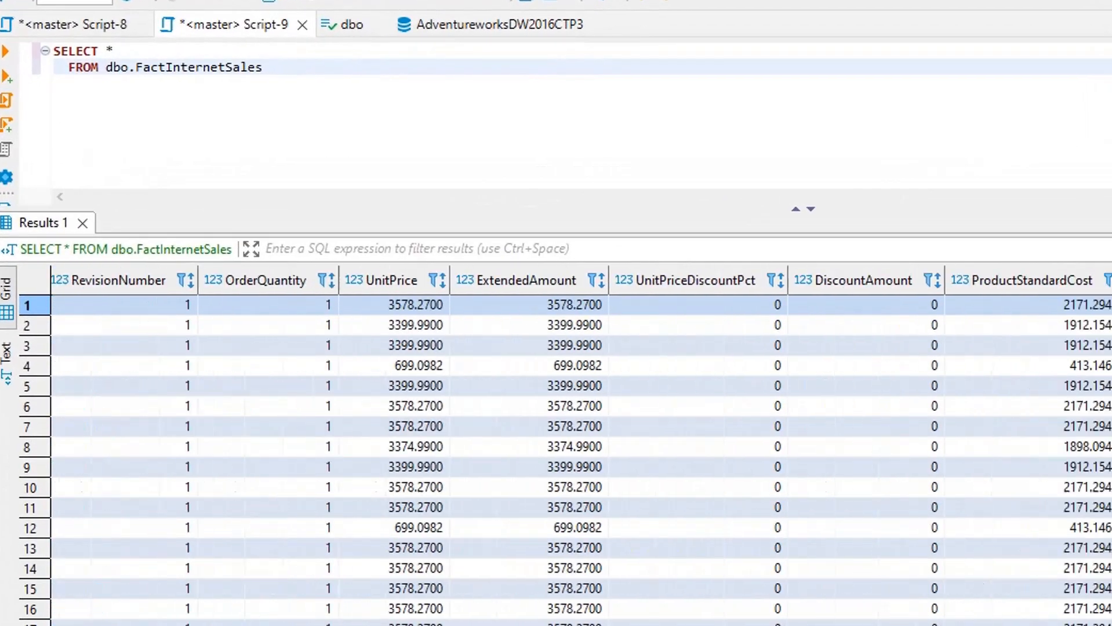
scroll(580, 446, right, 15)
scroll(580, 447, left, 15)
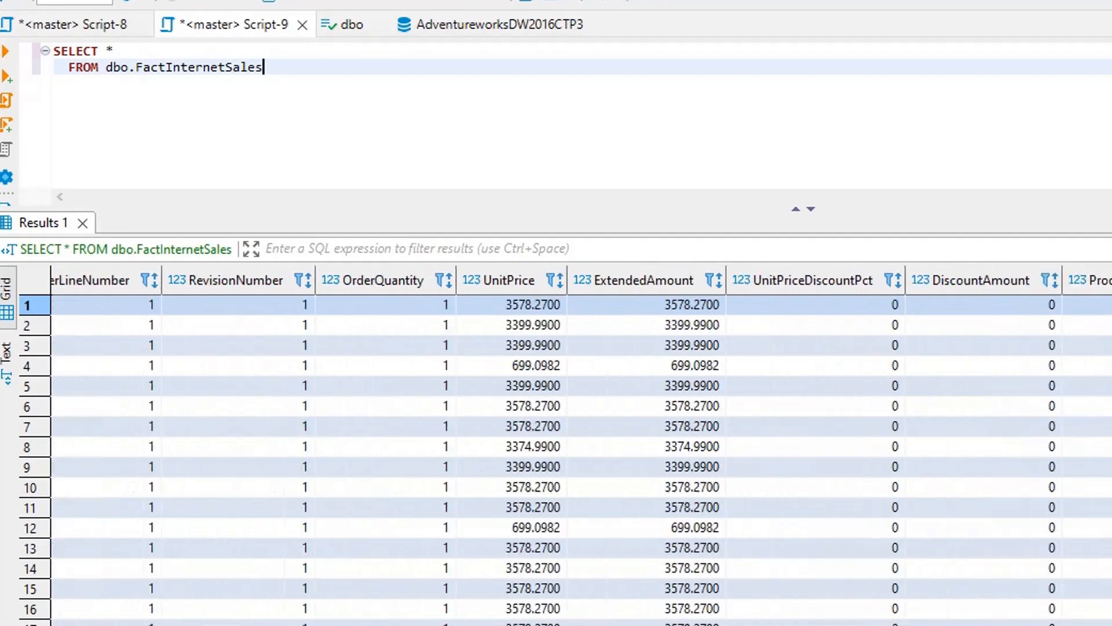
scroll(208, 379, left, 8)
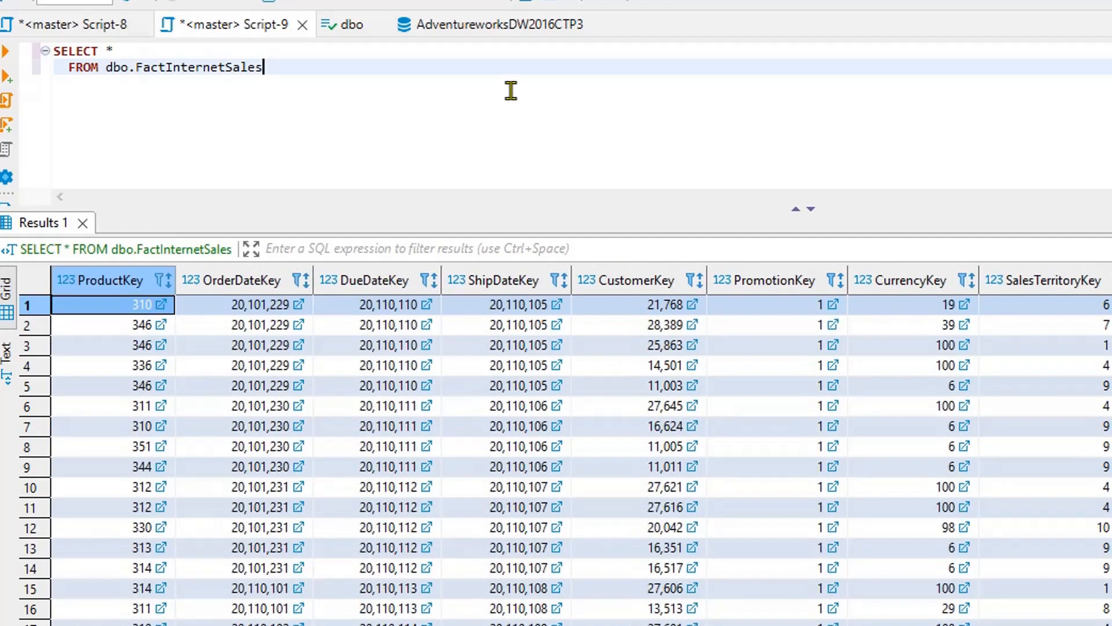
Change the query's column selection to count(*) and run it to count the rows in dbo.FactInternetSales
click(151, 54)
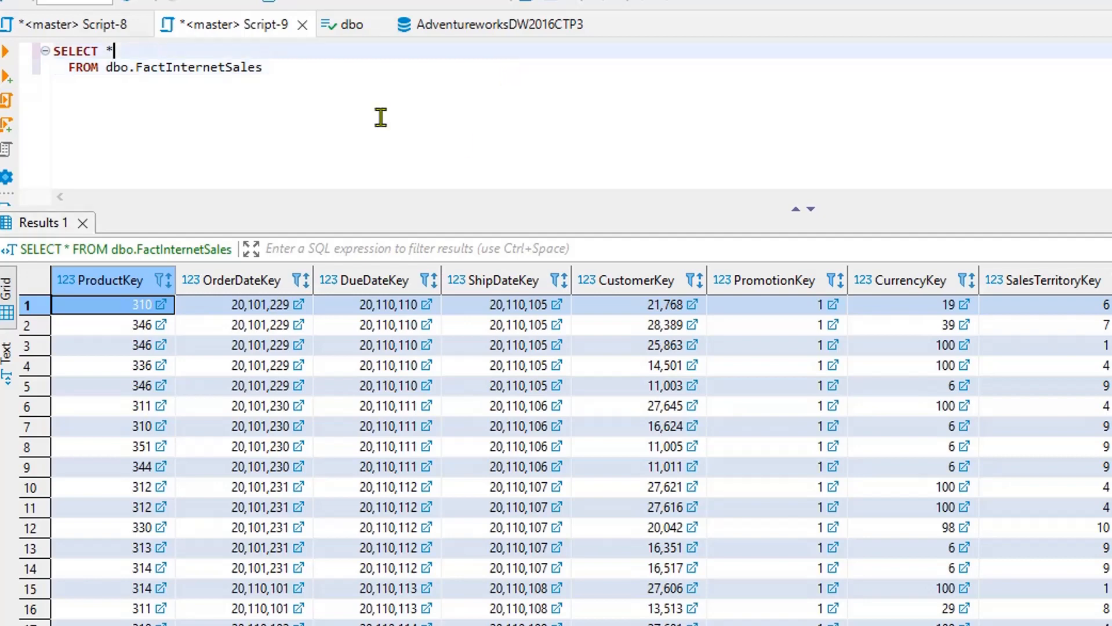
key(BackSpace)
text(count(*)
key(ctrl+Return)
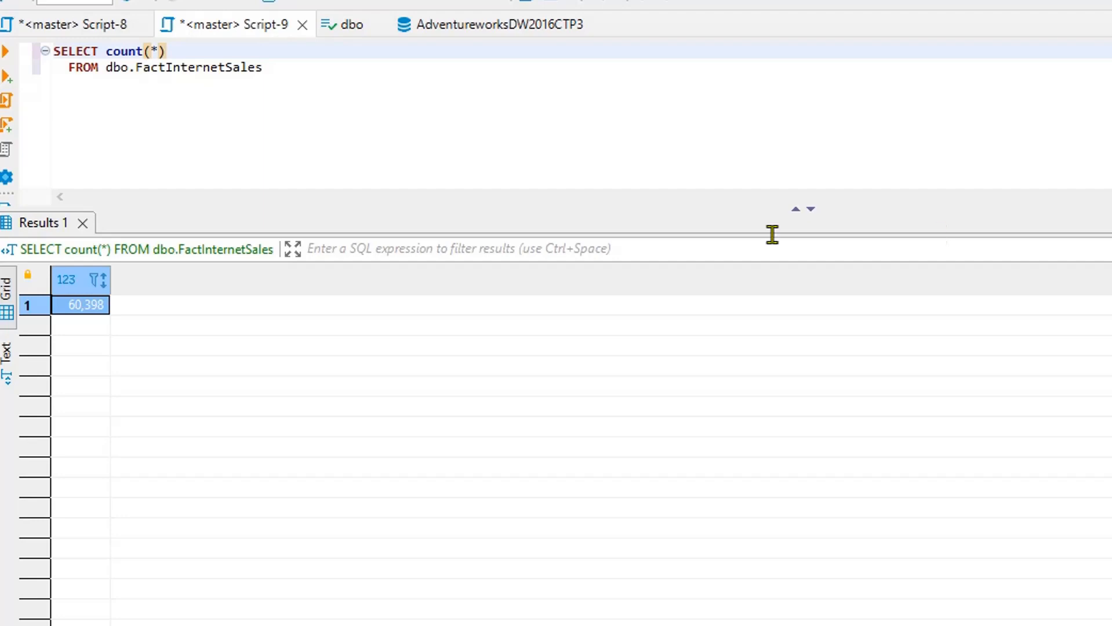
Add the condition WHERE SalesAmount >= 30 to the count query and run it
click(314, 92)
key(Return)
text(WHERE SalesAmount >= 30)
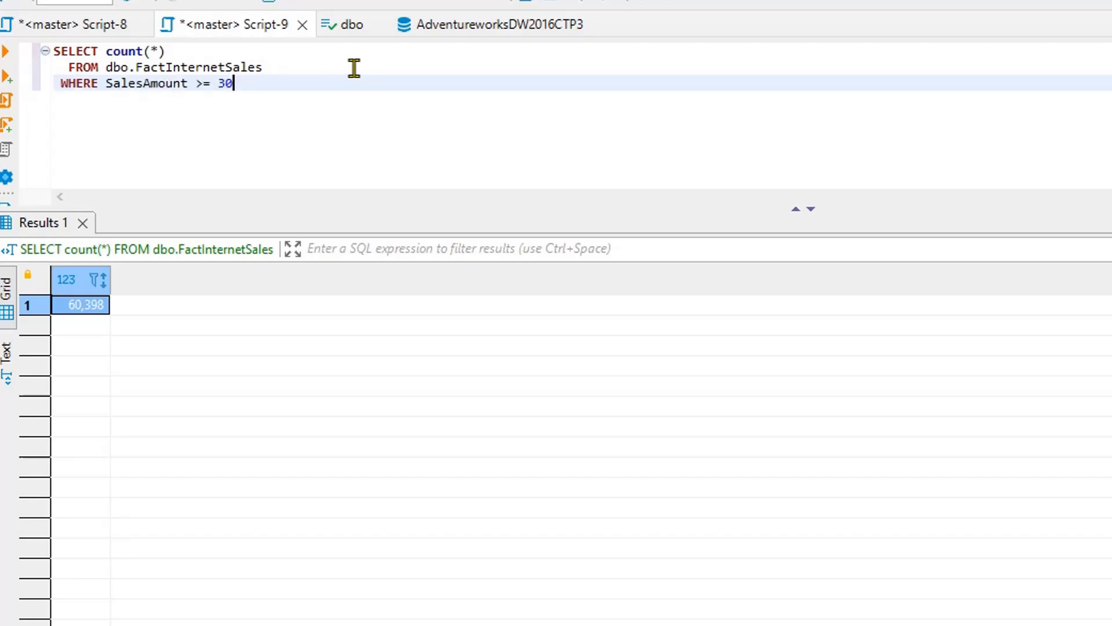
key(ctrl+Return)
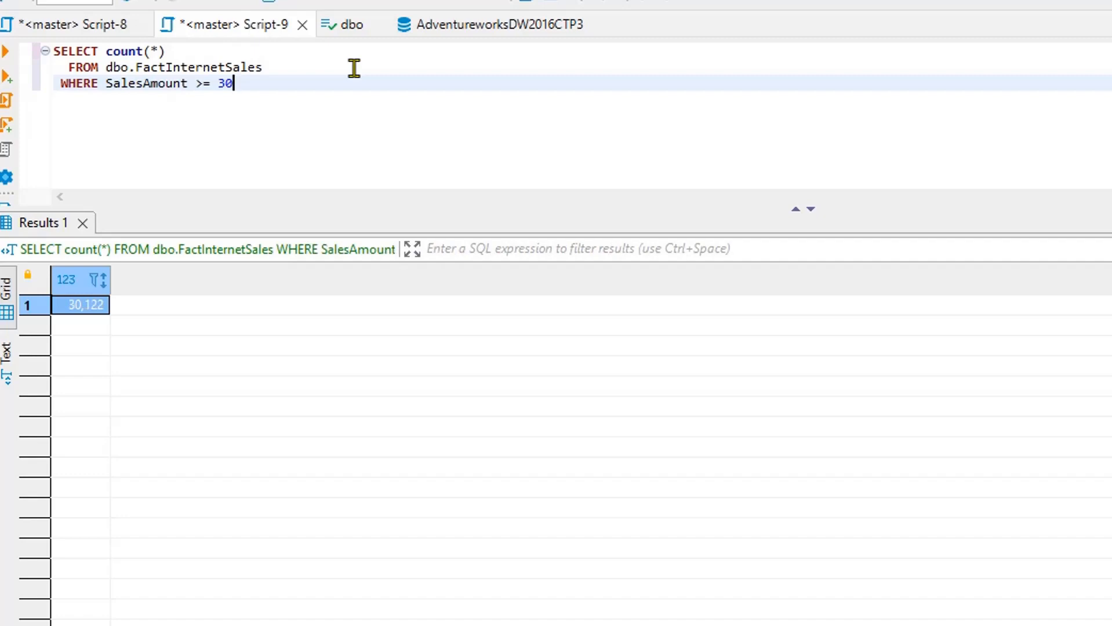
Replace count(*) with the columns OrderDate, CustomerKey and ProductKey, and run the filtered query
click(221, 48)
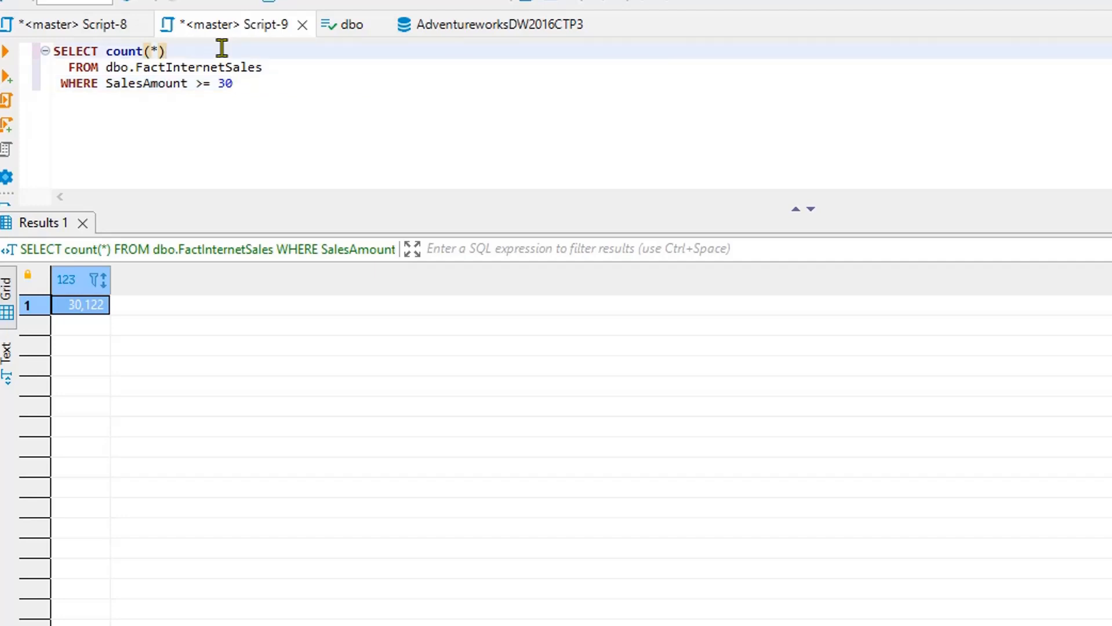
drag(222, 48, 106, 51)
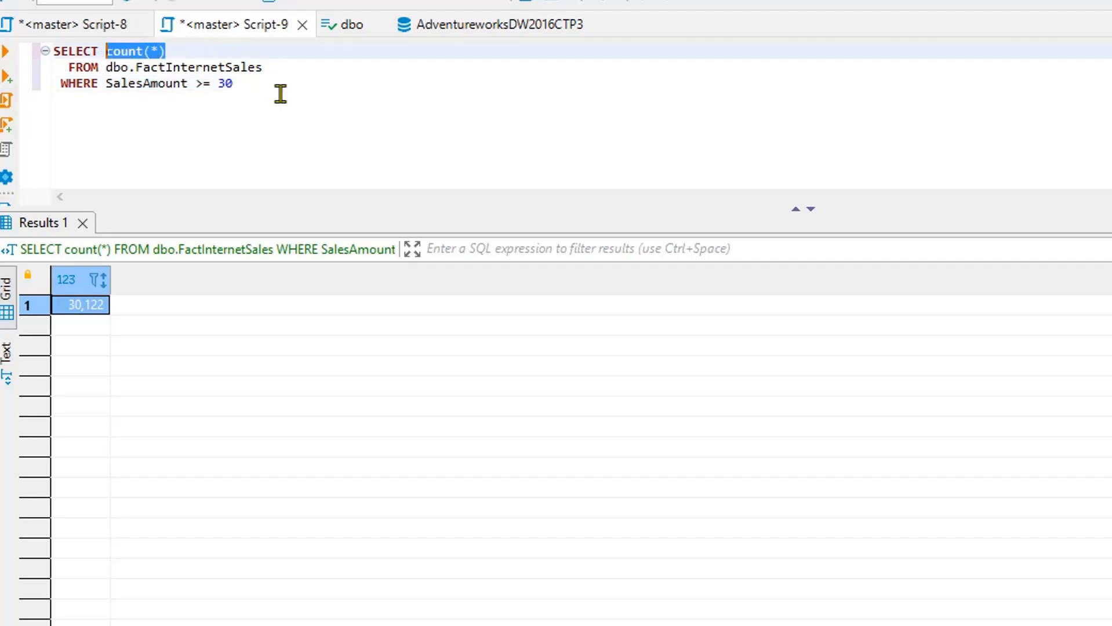
text(OrderDate , CustomerKey , ProductKey)
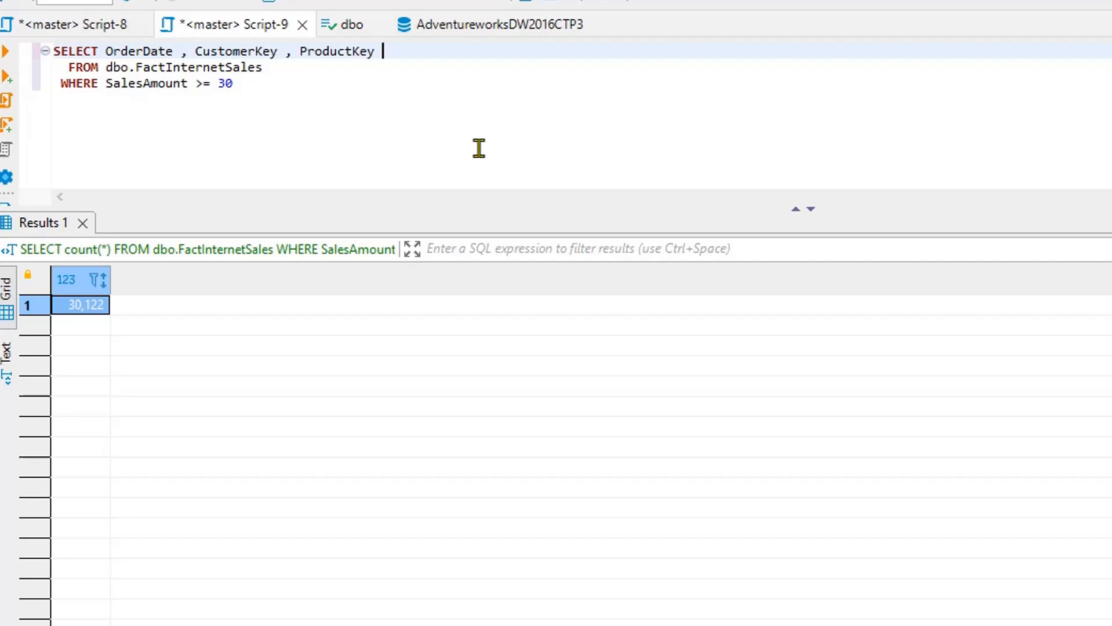
key(ctrl+Return)
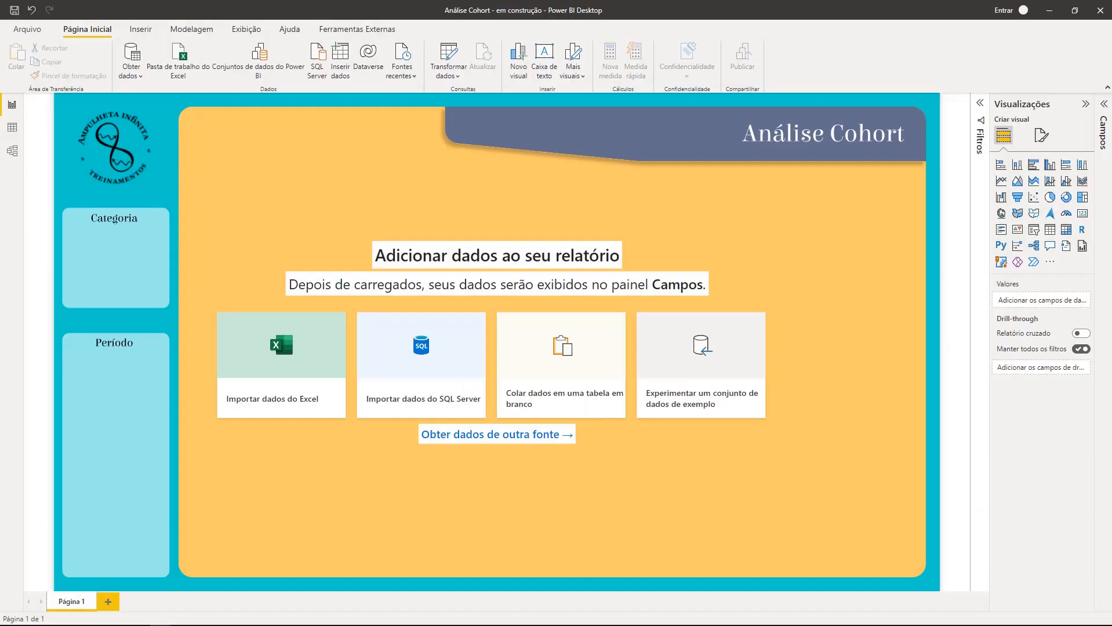
In Power BI Desktop, start a SQL Server import with server localhost and database AdventureworksDW2016CTP3
click(468, 405)
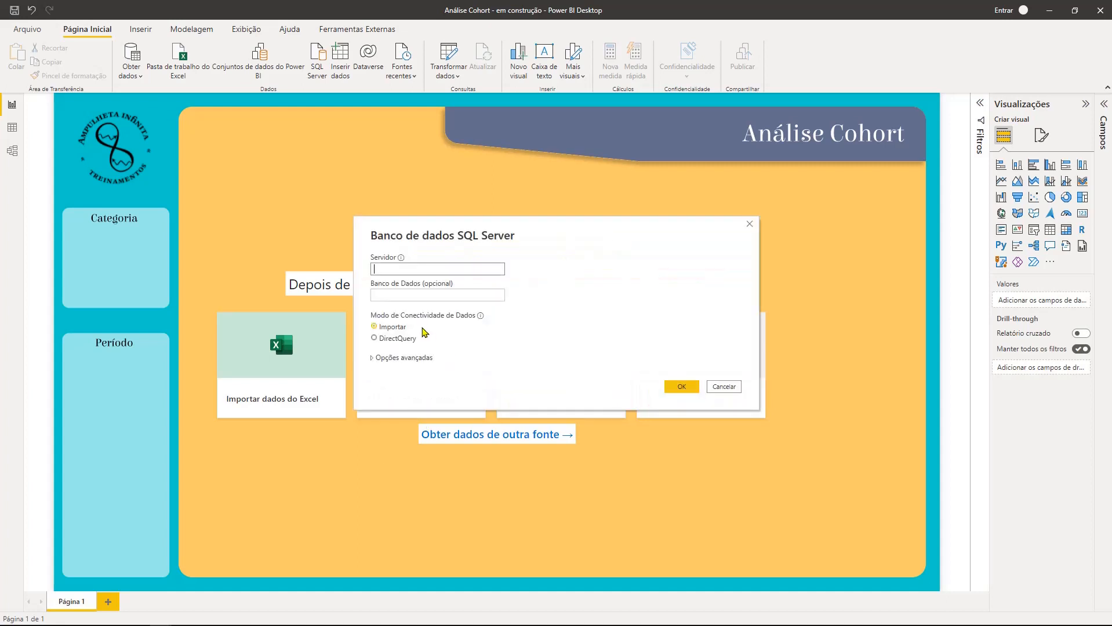
click(474, 267)
text(localhost)
key(Tab)
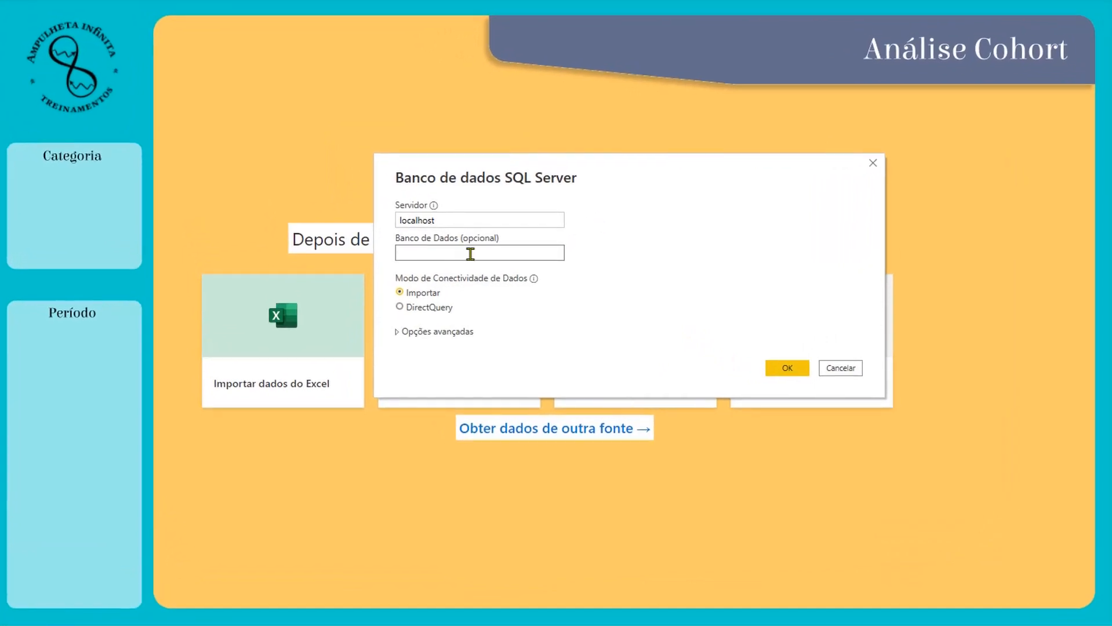
text(AdventureworksDW2016CTP3)
Enter the SQL statement selecting OrderDate, CustomerKey, ProductKey from dbo.FactInternetSales where SalesAmount >= 30, and open the result for data transformation
click(399, 333)
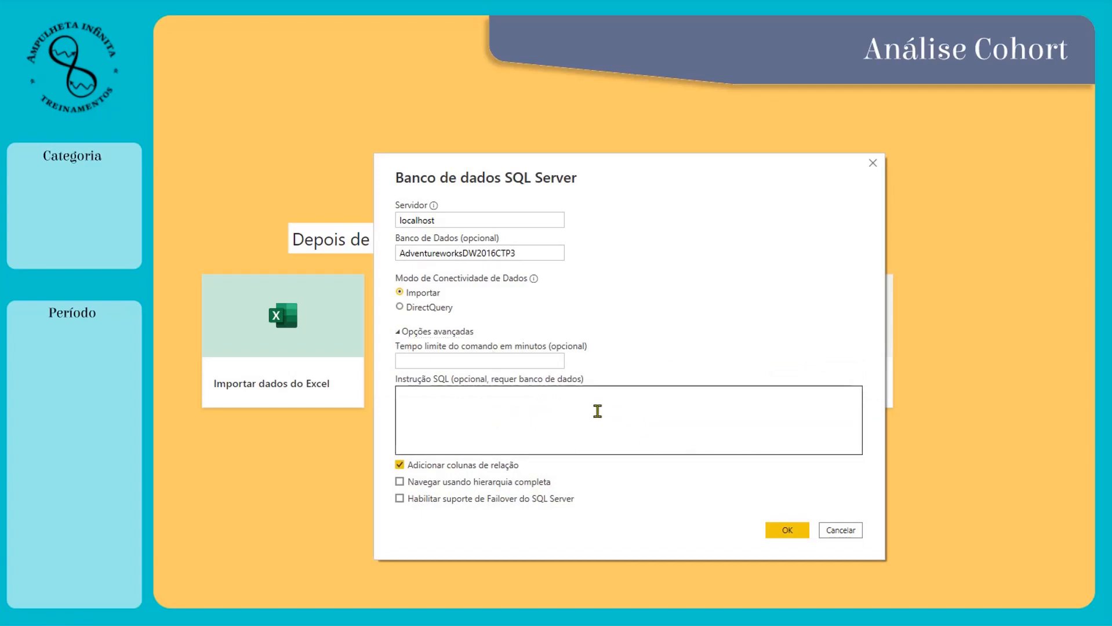
click(640, 435)
text(SELECT OrderDate , CustomerKey , ProductKey   FROM dbo.FactInternetSales  WHERE SalesAmount >= 30)
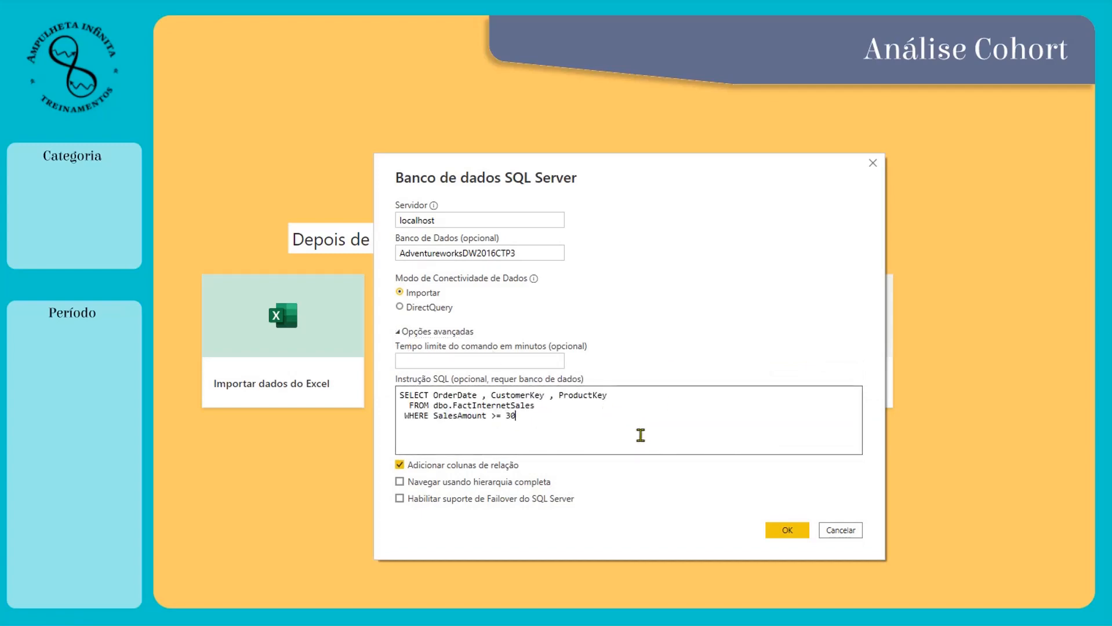
click(797, 530)
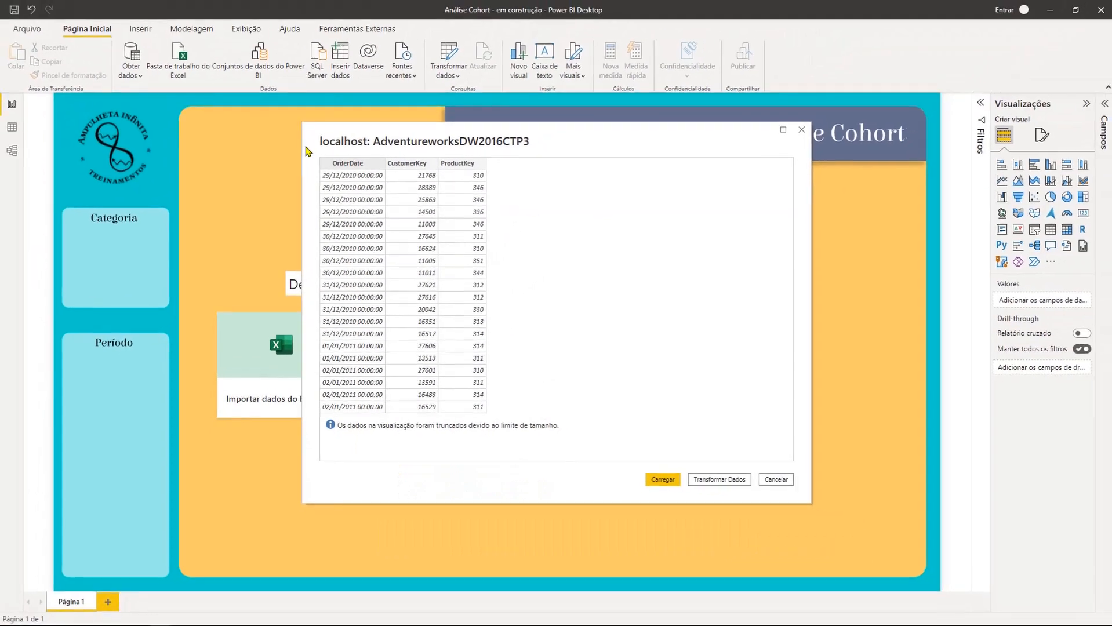
click(729, 481)
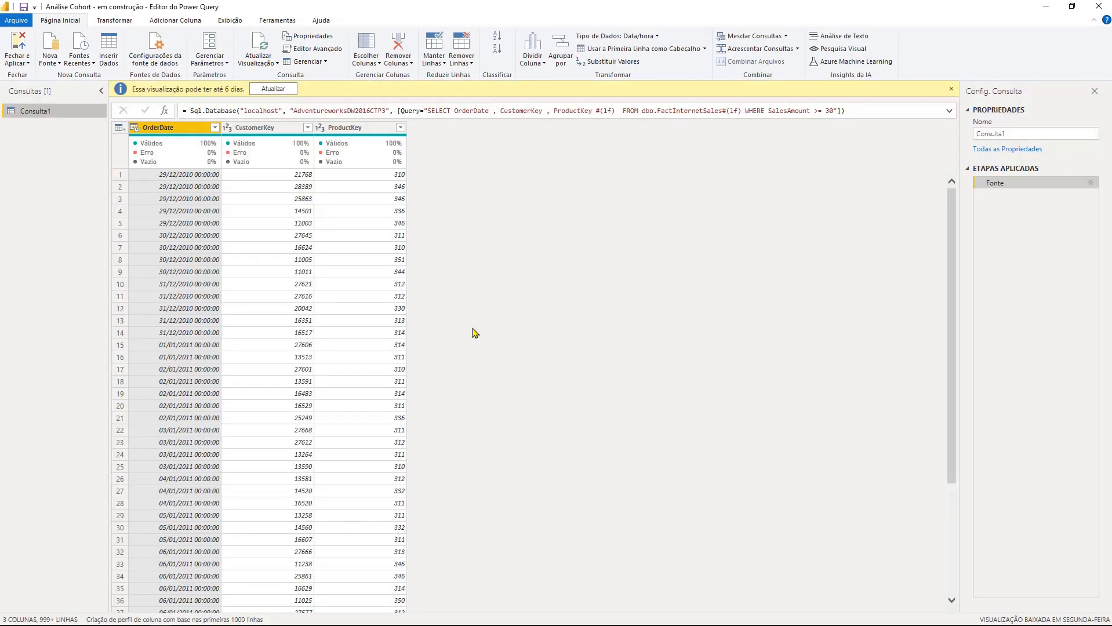
Rename the imported query as fatoVendasOnLine and change its OrderDate column's data type to Data
double_click(58, 113)
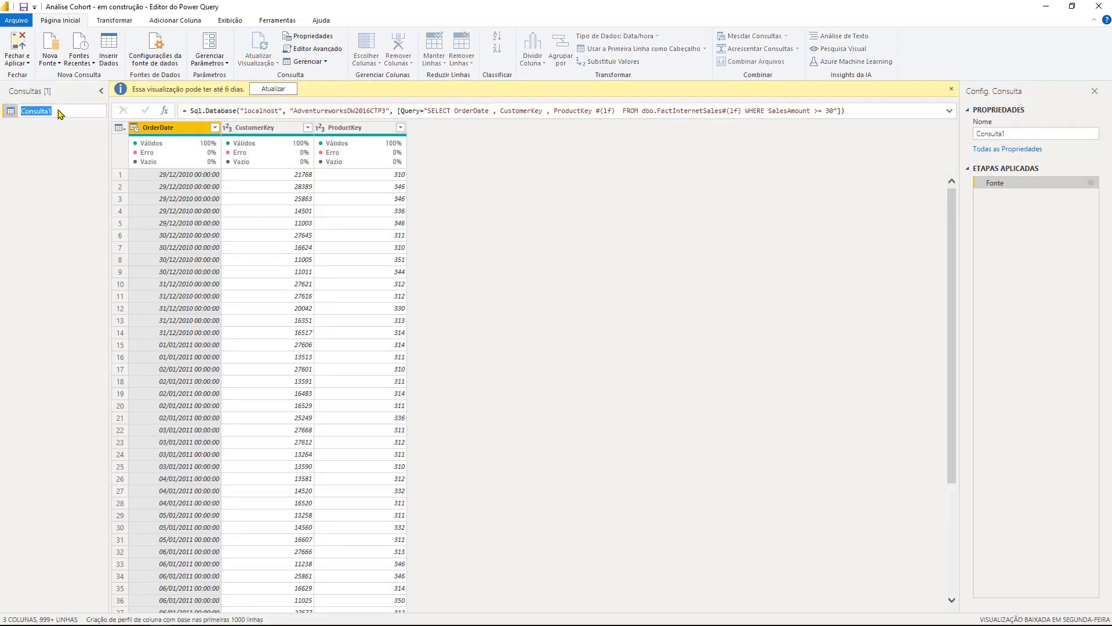
text(fatoVendasOnLi)
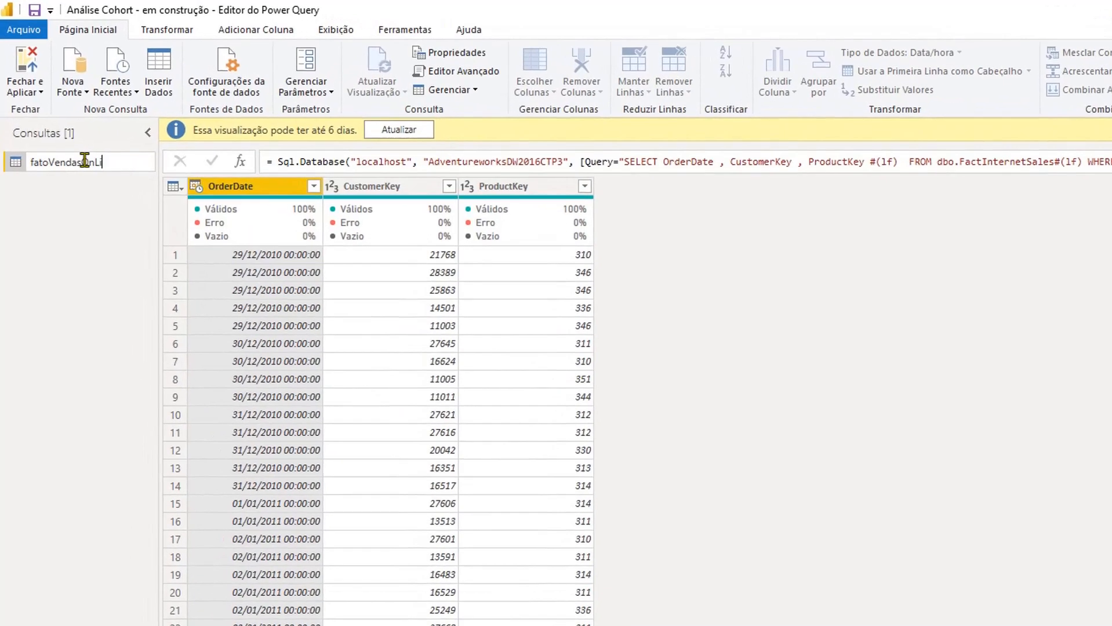
text(ne)
key(Return)
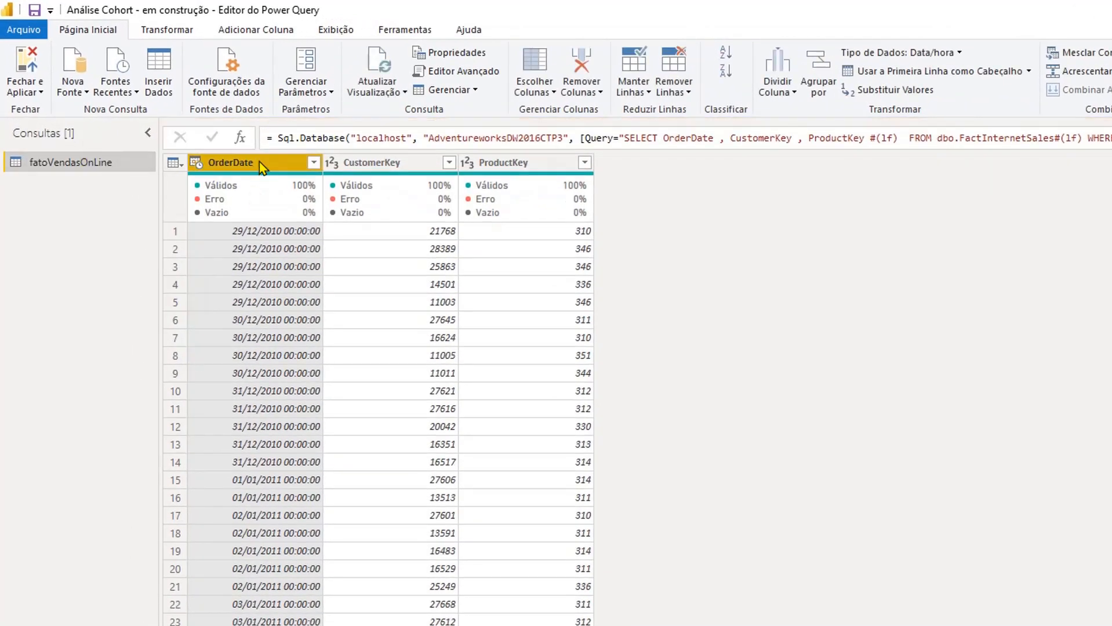
click(196, 165)
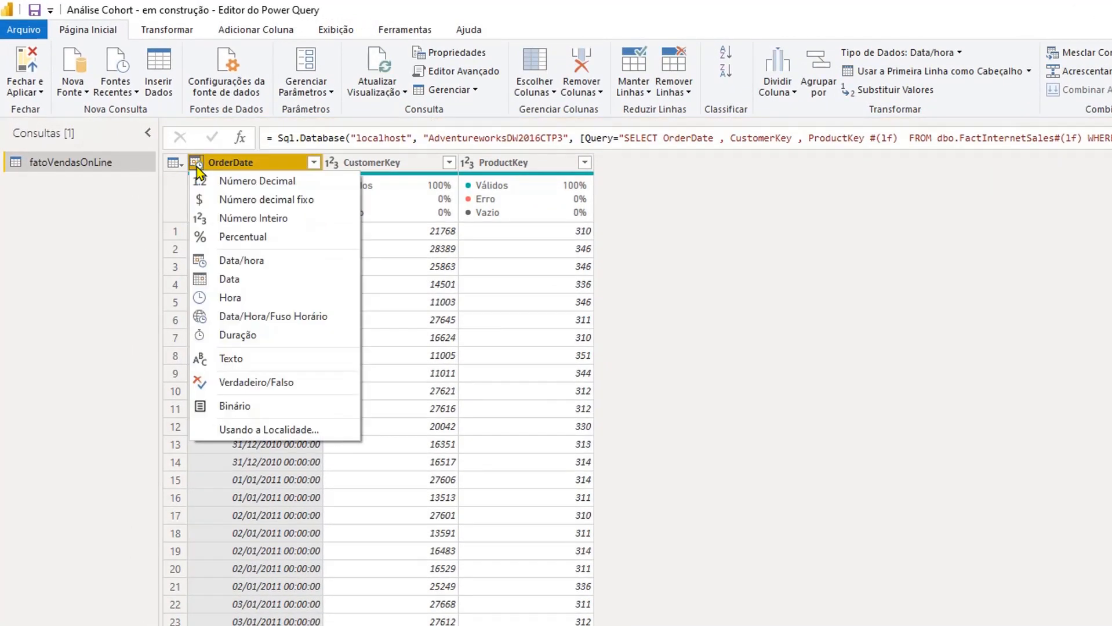
click(246, 279)
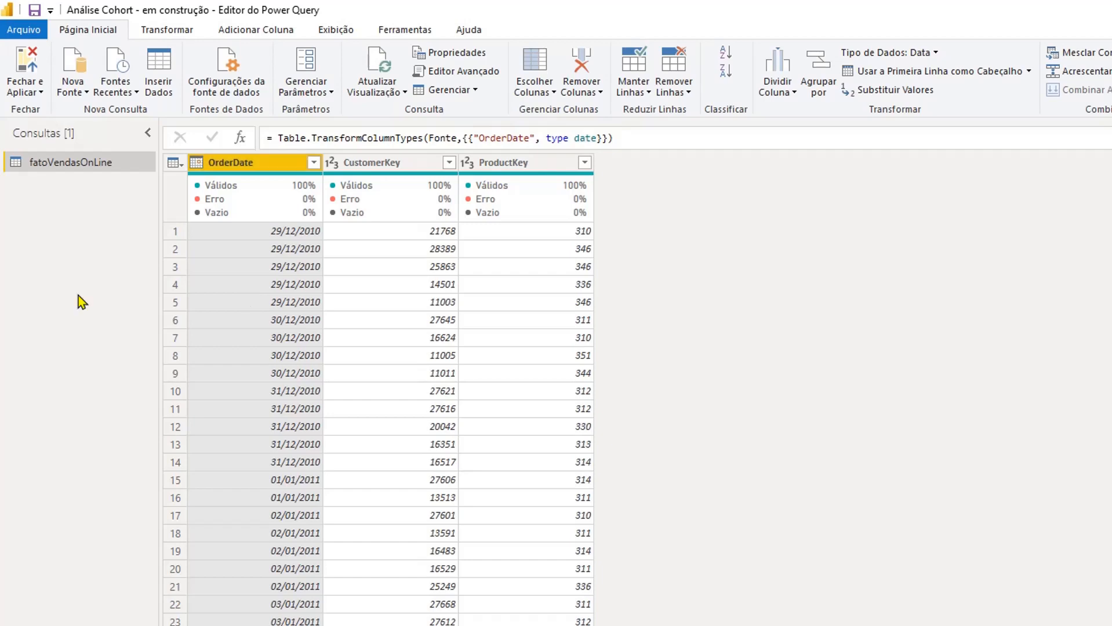
Add a new SQL Server source with server localhost and database AdventureworksDW2016CTP3
click(72, 91)
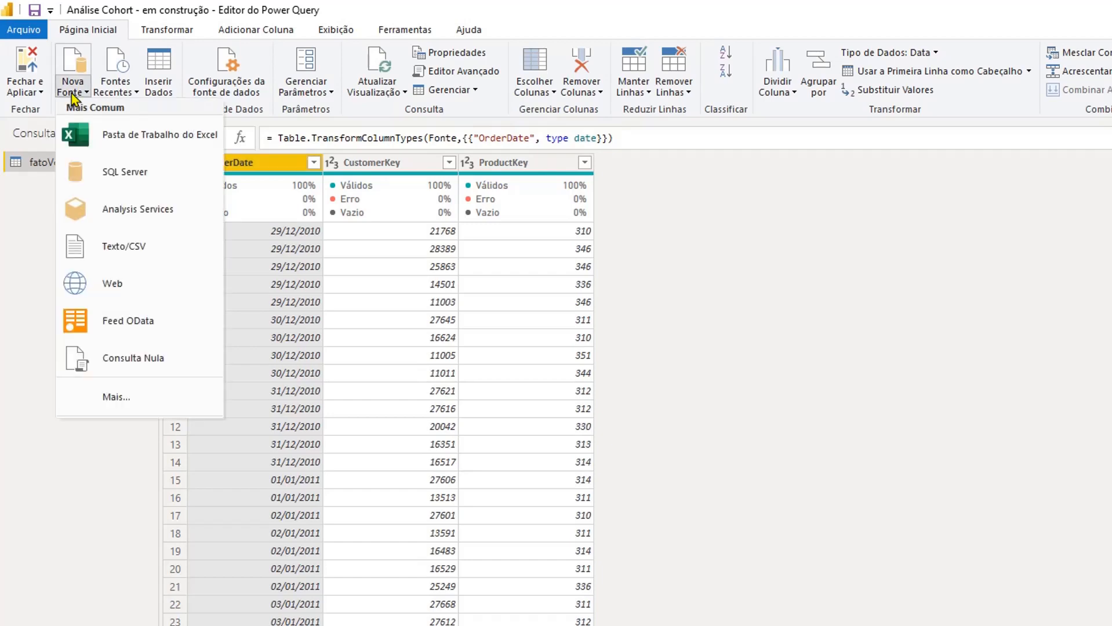
click(108, 174)
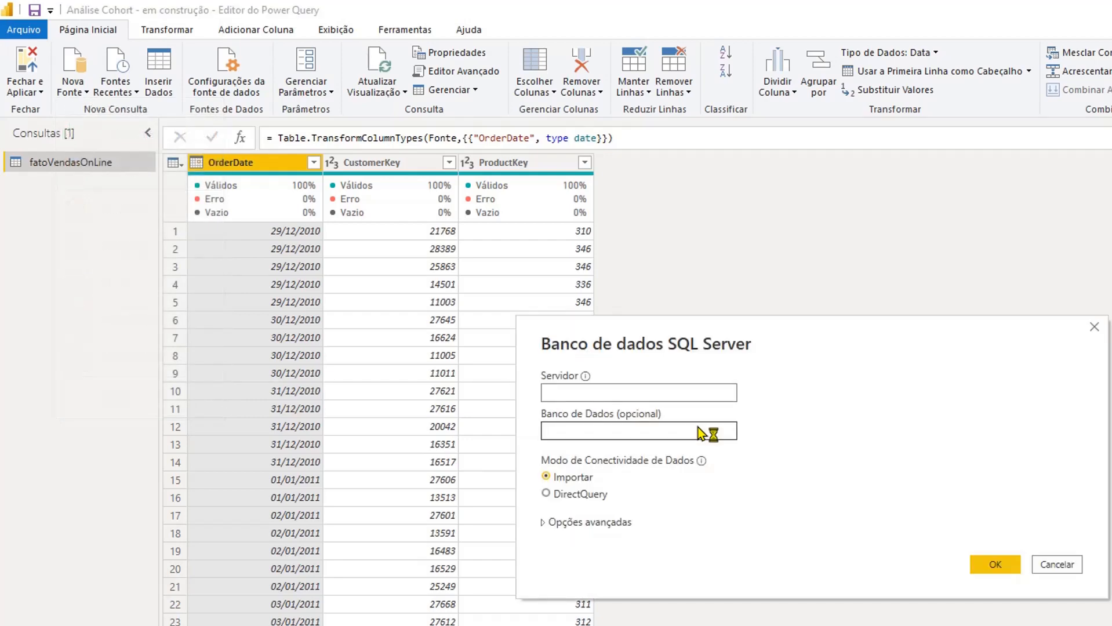
text(localhost)
click(698, 426)
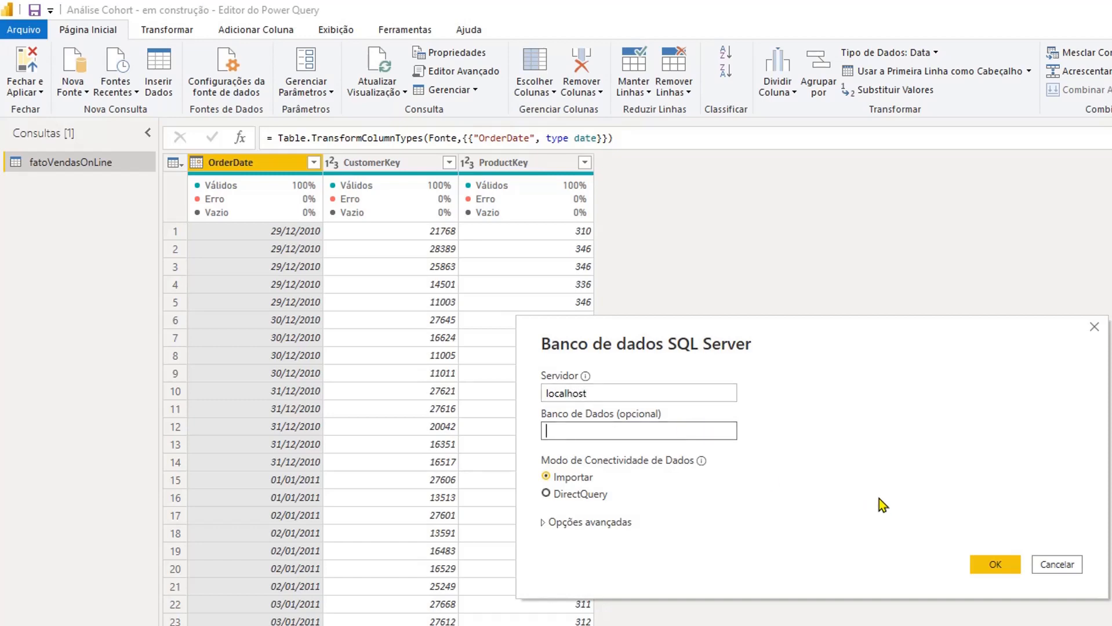
text(AdventureworksDW2016CTP3)
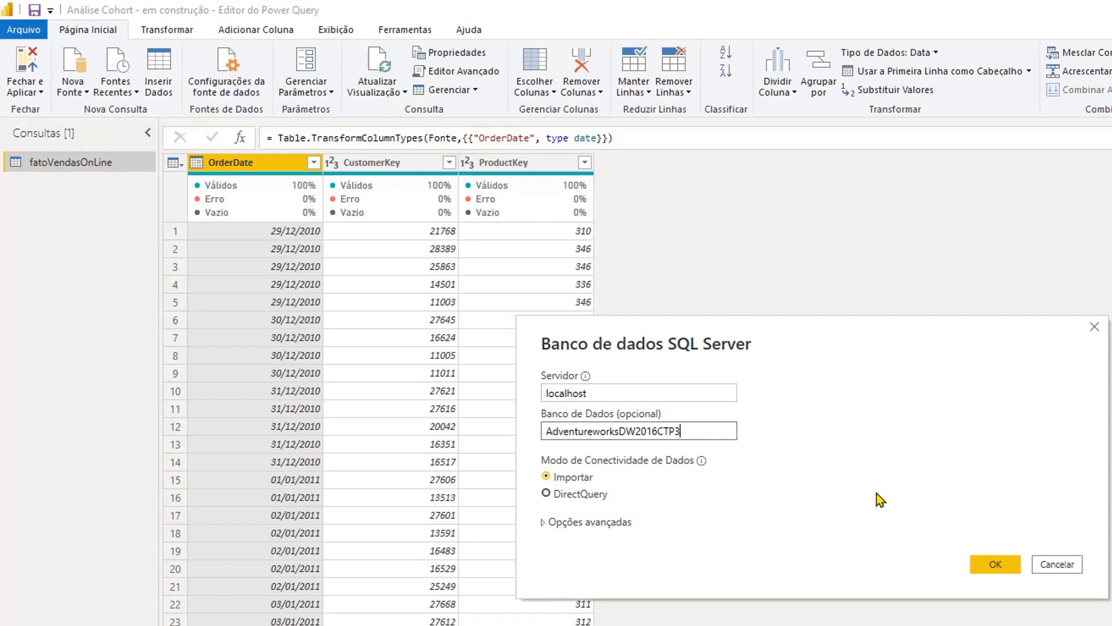
Enter the SQL statement selecting ProductCategoryKey, EnglishProductCategoryName from dbo.DimProductCategory, copy the table name DimProductCategory, and import the result
click(548, 523)
text(SELECT ProductCategoryKey , EnglishProductCategoryName   FROM dbo.DimProductCategory)
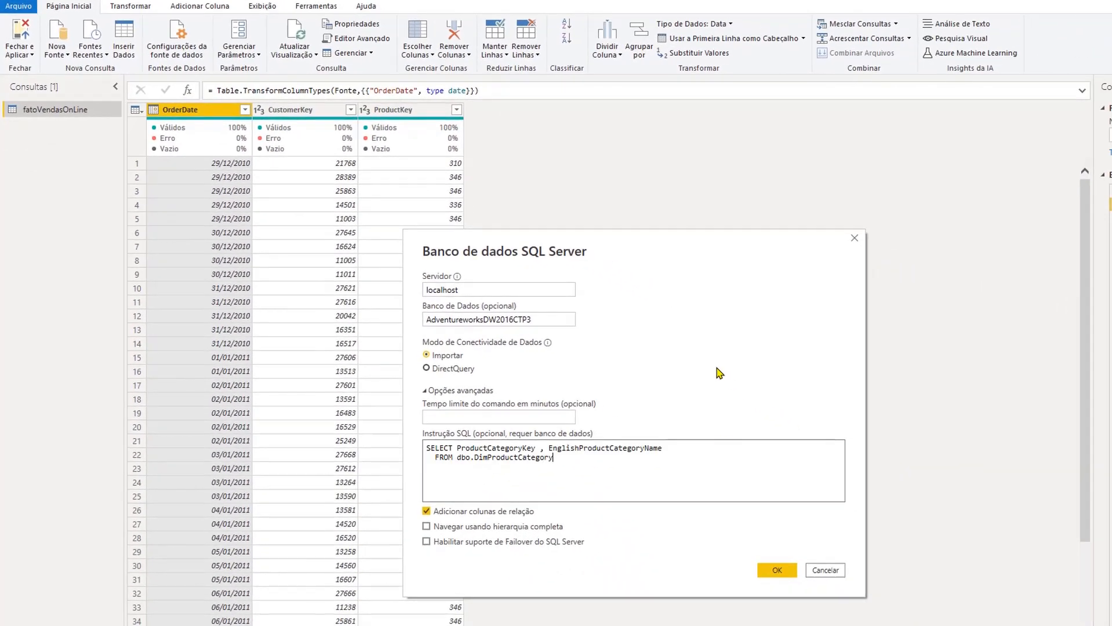
double_click(535, 459)
key(ctrl+c)
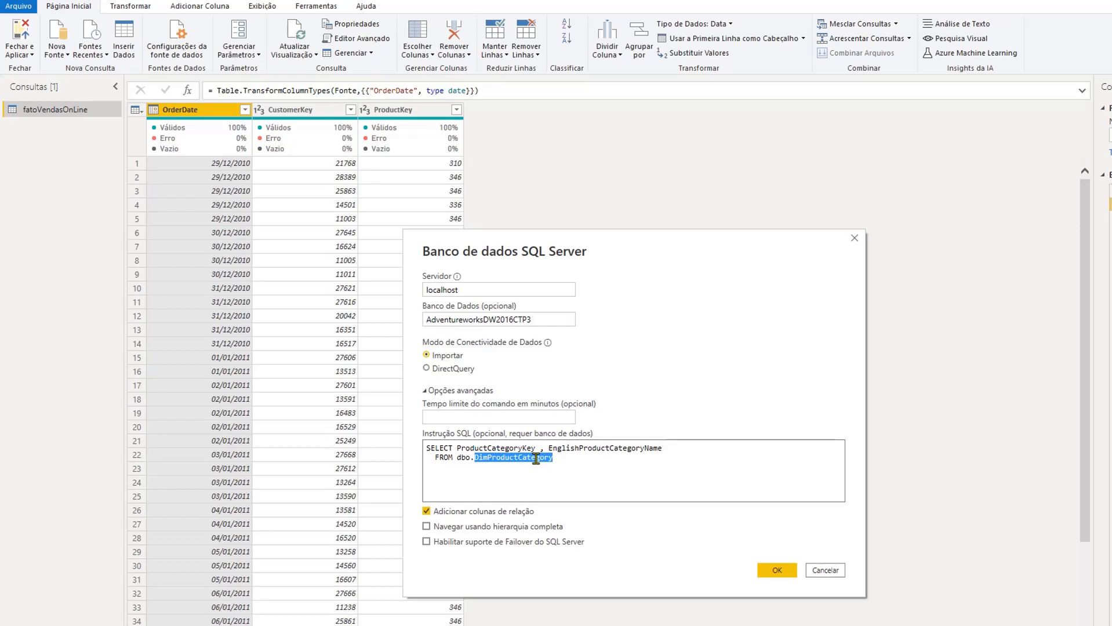
click(566, 460)
click(777, 571)
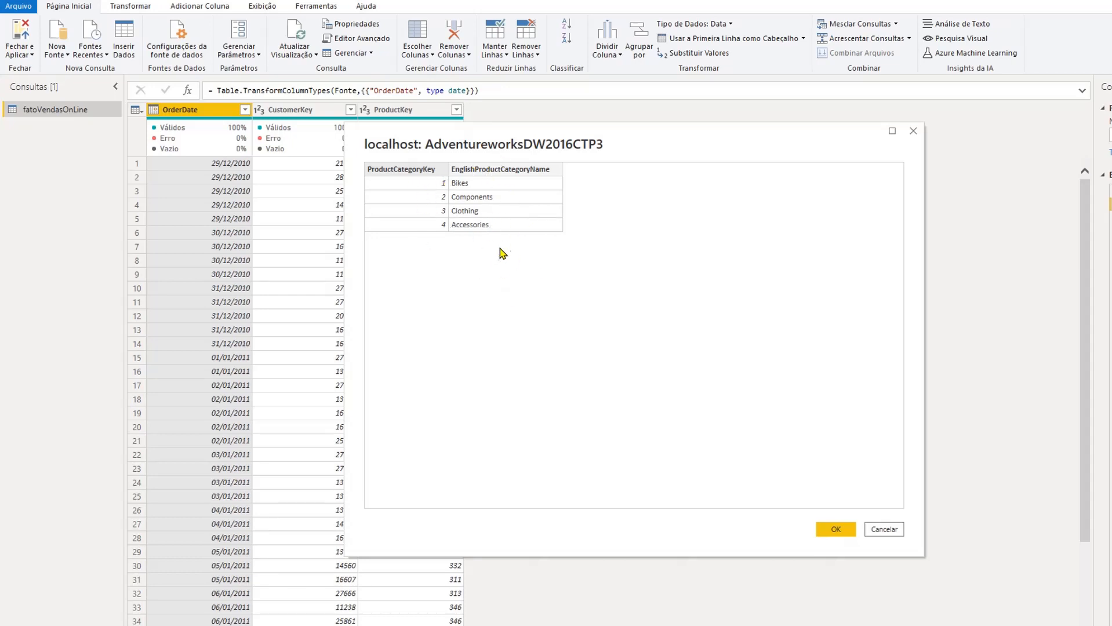
click(849, 532)
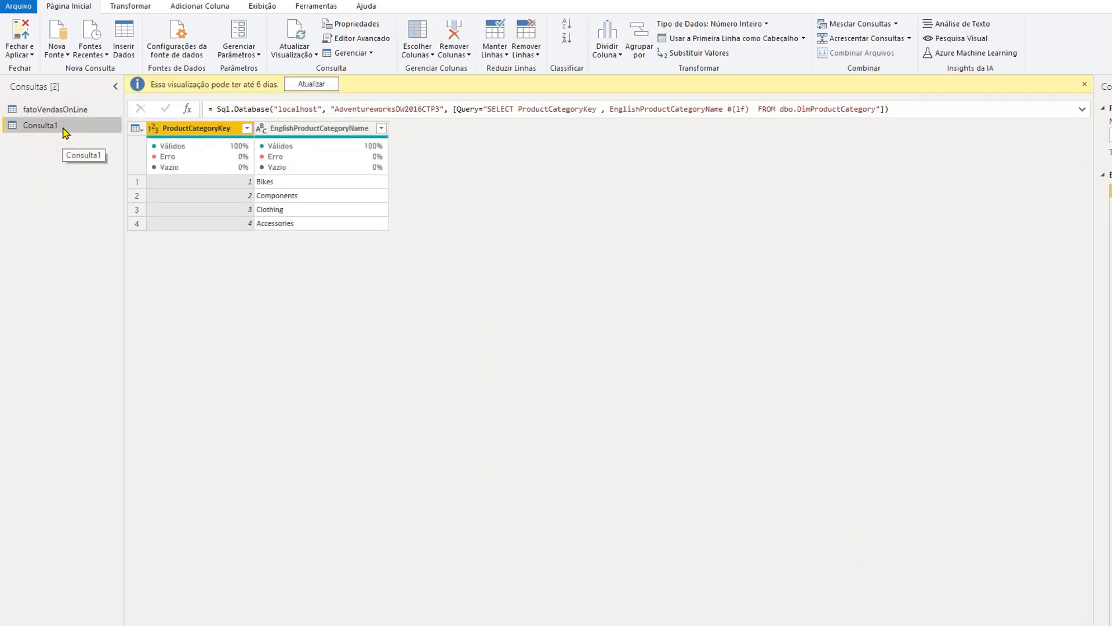
Rename the new product category query as dimProductCategory, using the copied table name with a lowercase initial letter
double_click(65, 129)
key(ctrl+v)
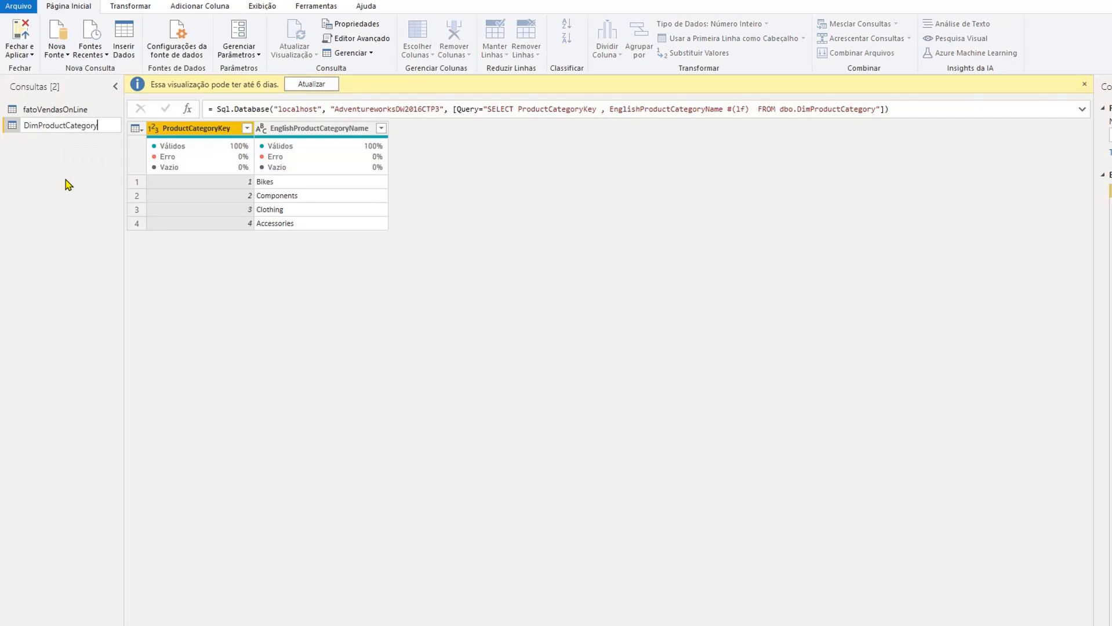
key(Home)
key(shift+Right)
text(d)
key(Return)
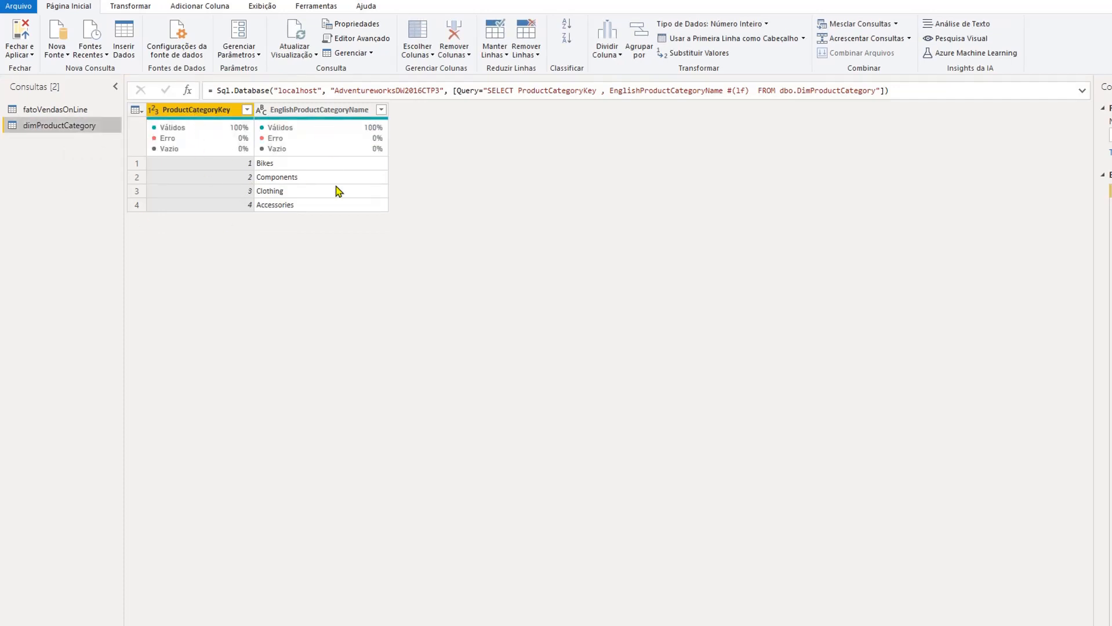
Add another SQL Server source with server localhost and database AdventureworksDW2016CTP3
click(58, 55)
click(87, 117)
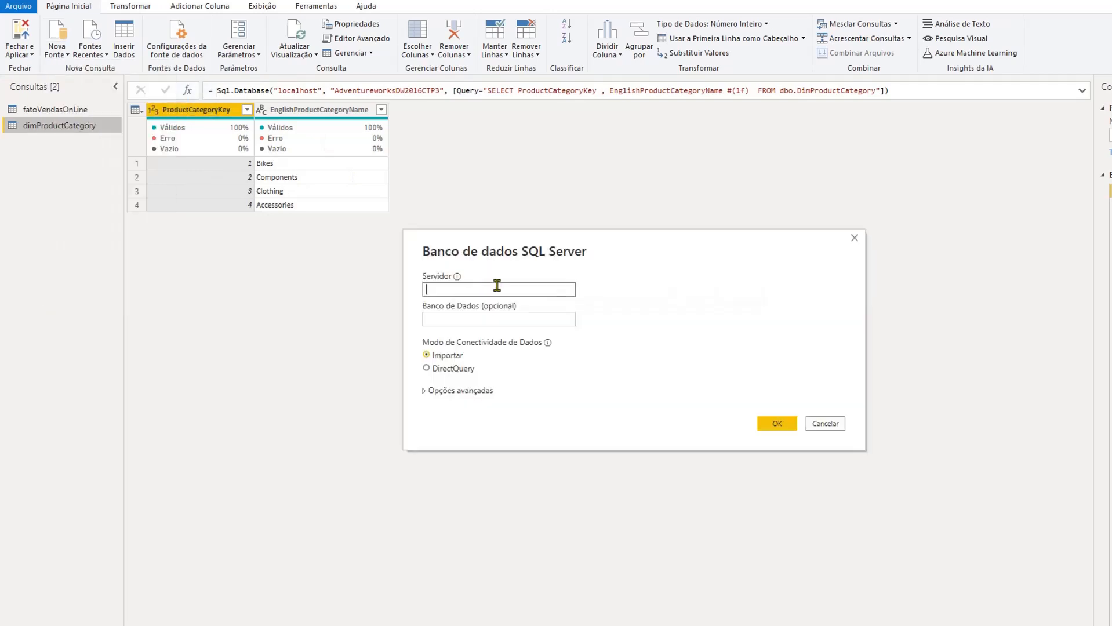
text(localhost)
key(Tab)
text(AdventureworksDW2016CTP3)
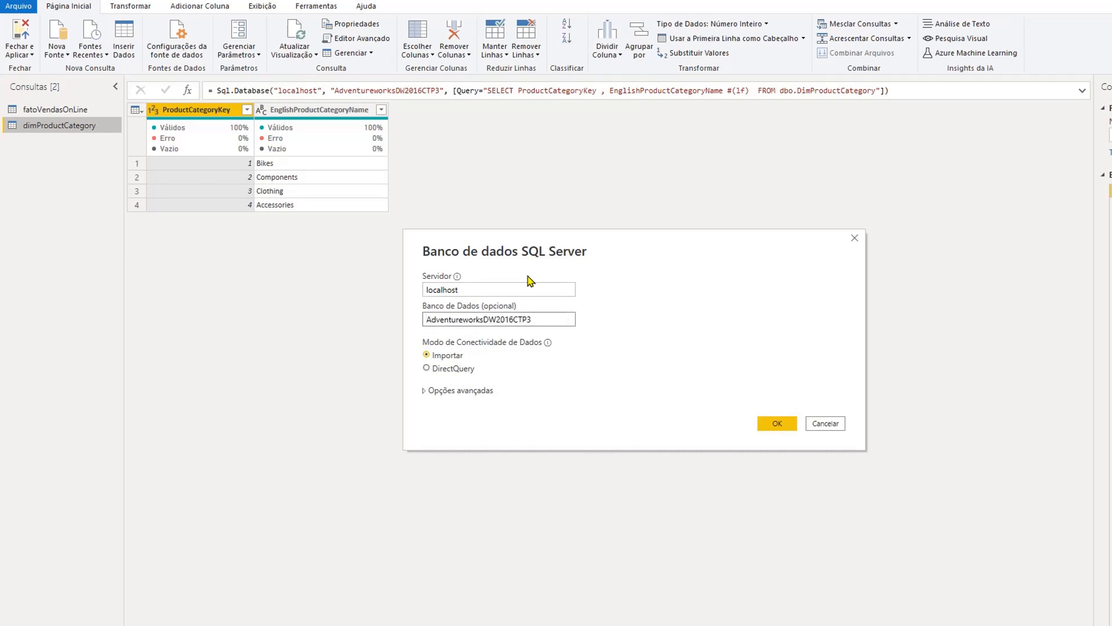
Enter the SQL statement selecting ProductCategoryKey, ProductSubcategoryKey from dbo.DimProductSubcategory, copy the table name DimProductSubcategory, and import the result
click(425, 392)
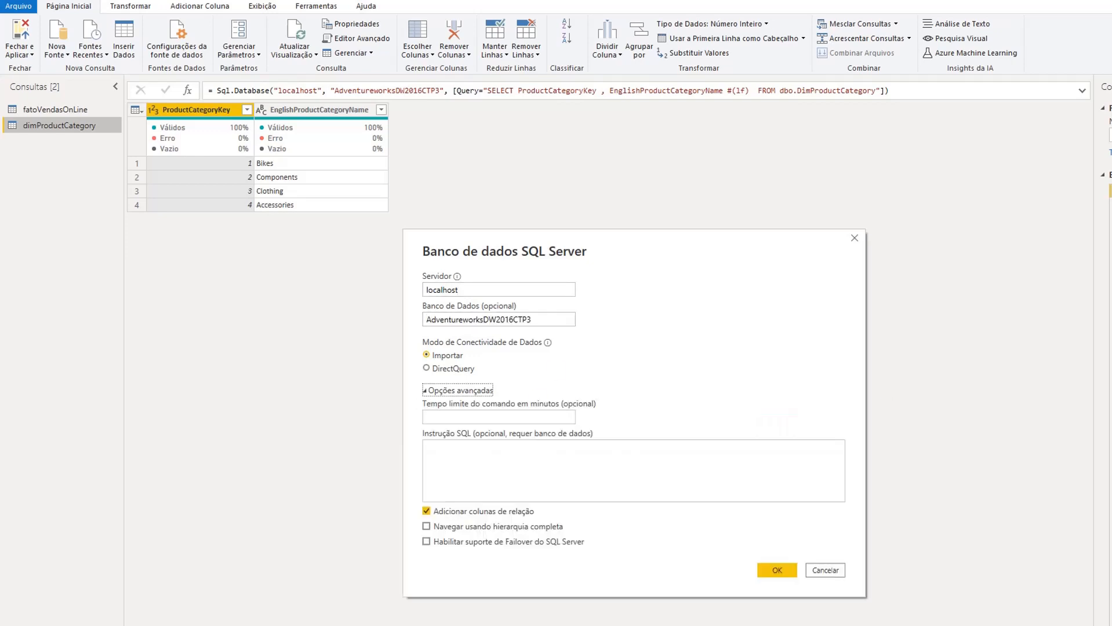
click(607, 471)
text(SELECT ProductCategoryKey , ProductSubcategoryKey   FROM dbo.DimProductSubcategory)
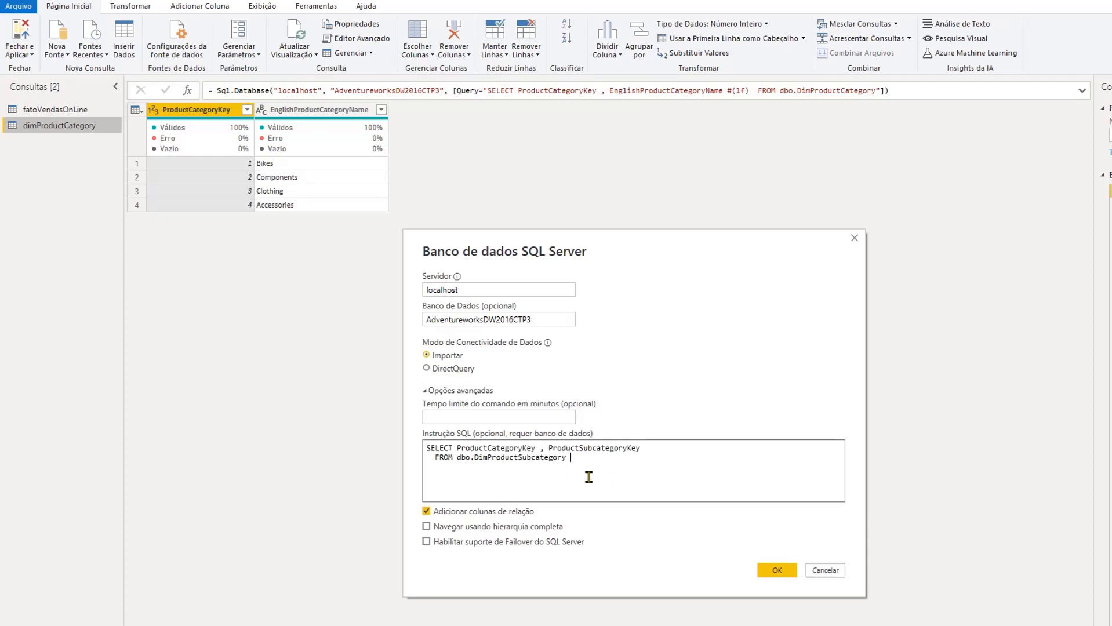
double_click(534, 458)
key(ctrl+c)
click(780, 573)
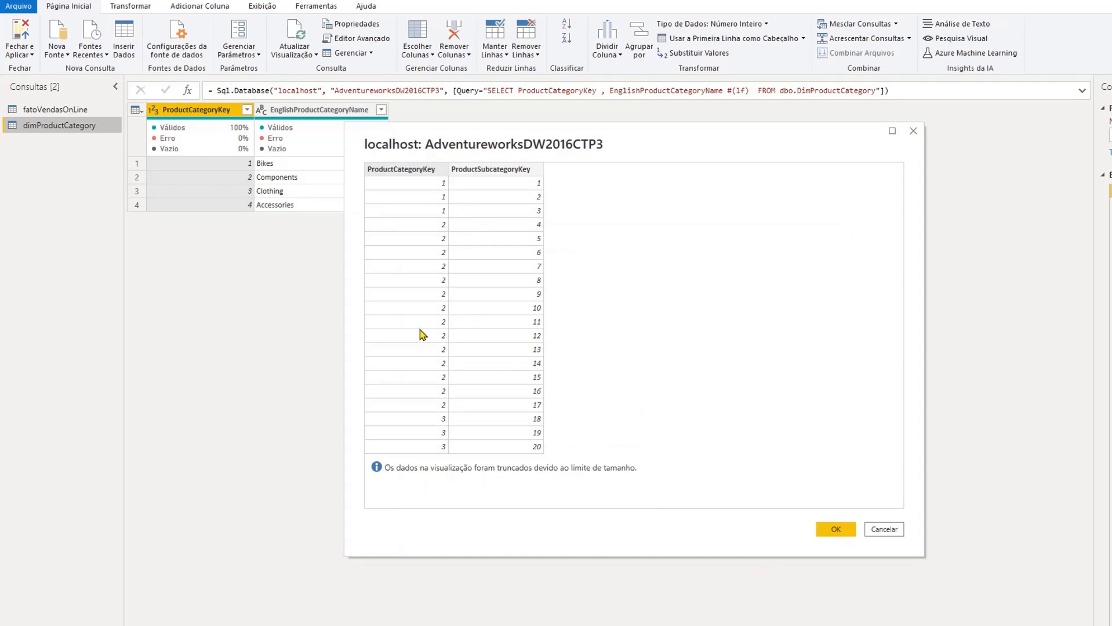
click(826, 530)
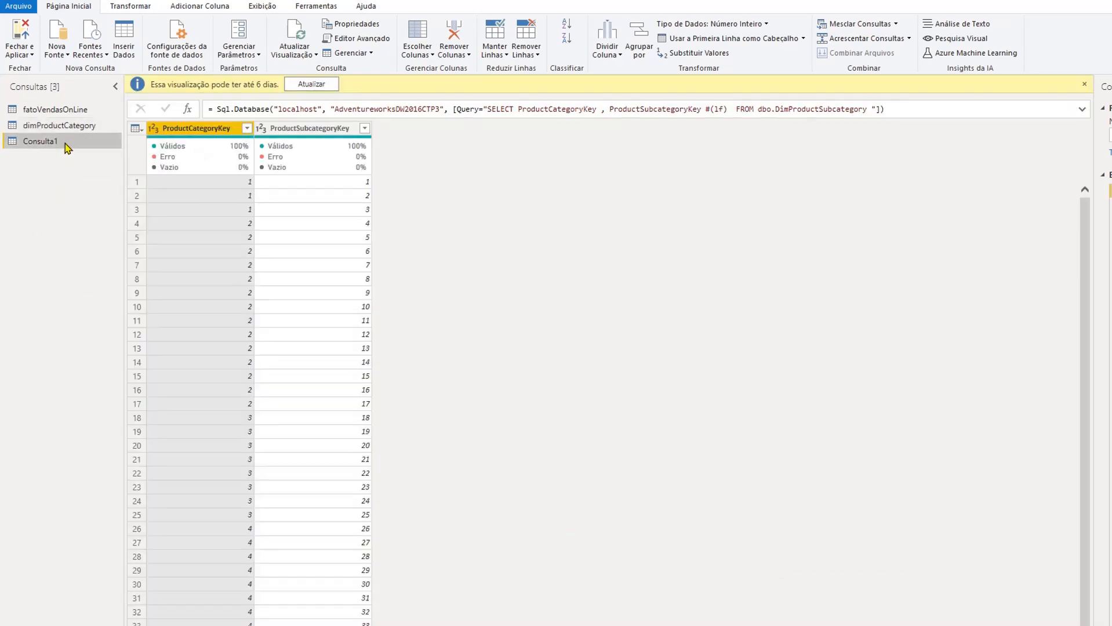
Rename the new subcategory query as dimProductSubcategory, using the copied table name with a lowercase initial letter
double_click(66, 144)
key(ctrl+v)
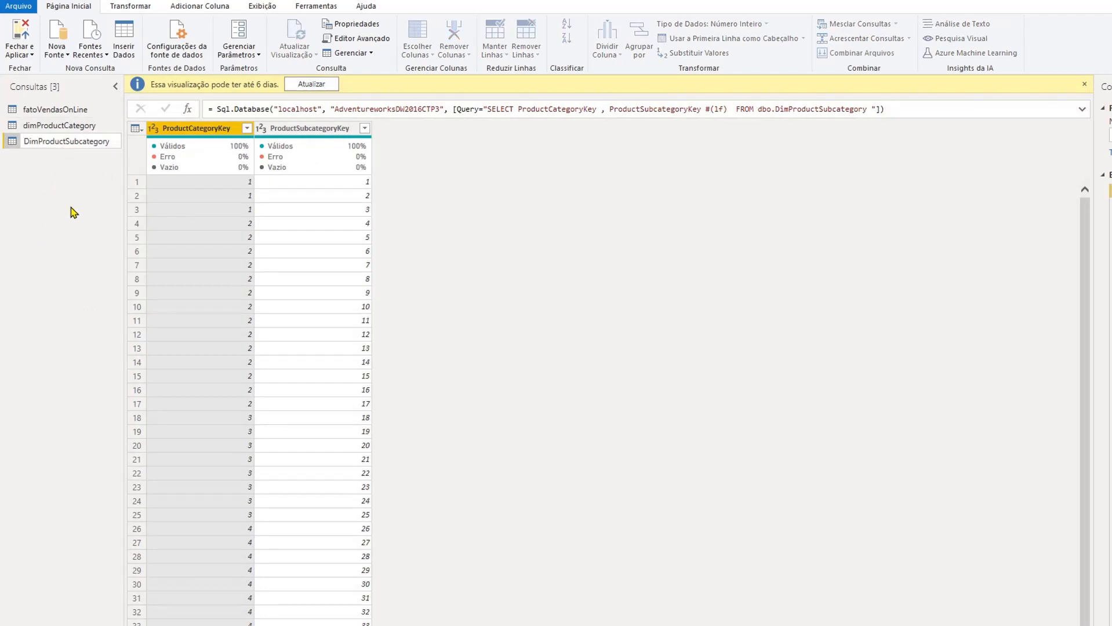
key(Delete)
text(d)
key(End)
key(Return)
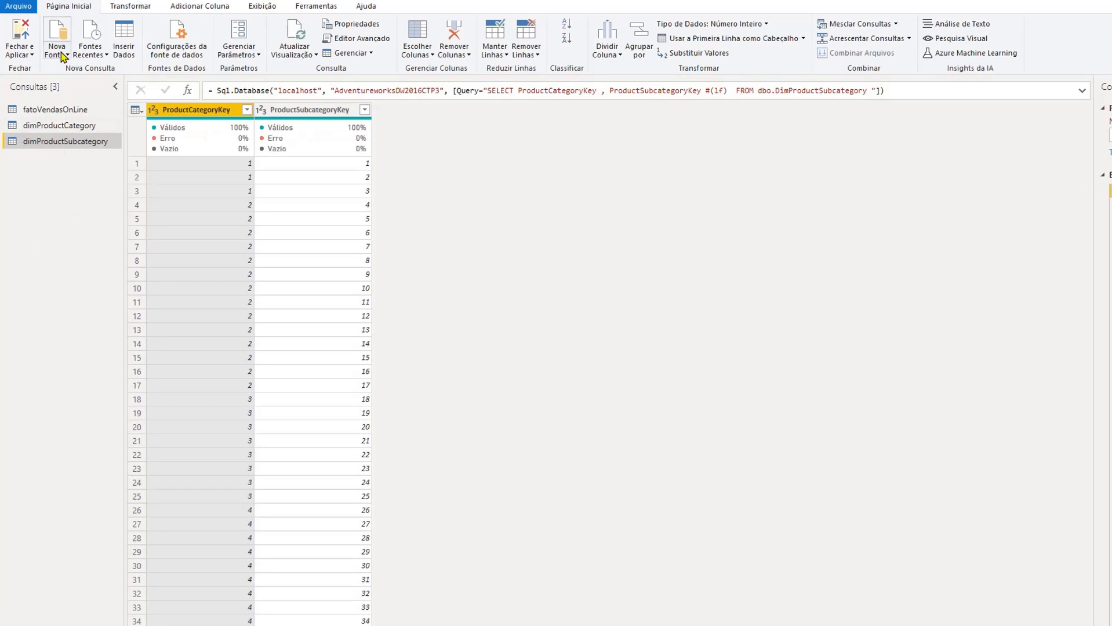
Start one more SQL Server source with server localhost and database AdventureworksDW2016CTP3 for the product table
click(63, 56)
click(90, 118)
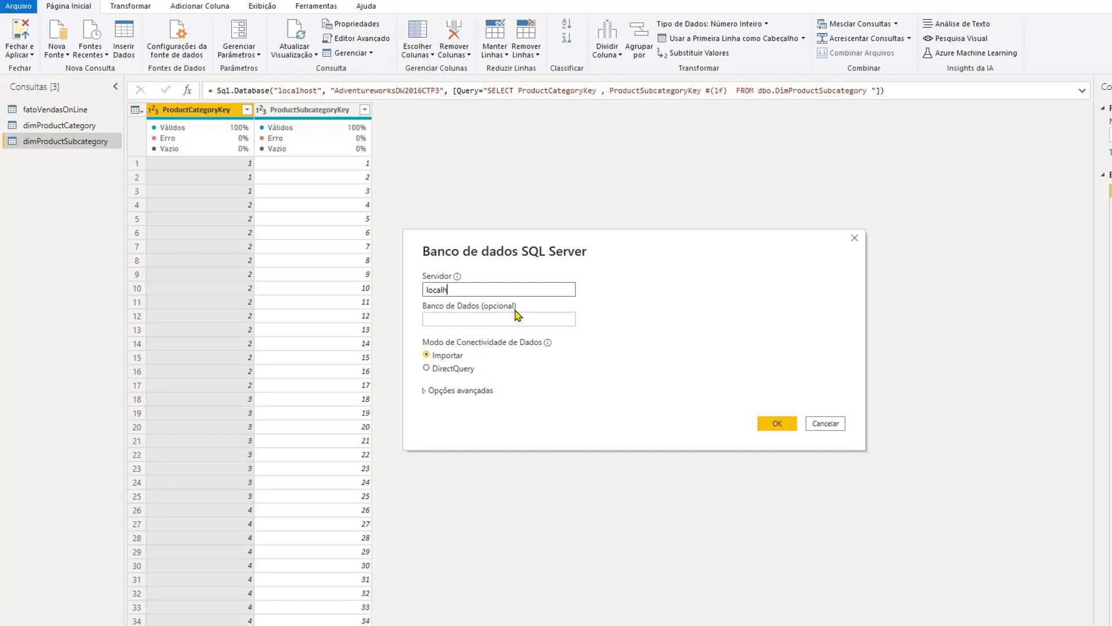
key(Tab)
text(AdventureworksDW2016CTP3)
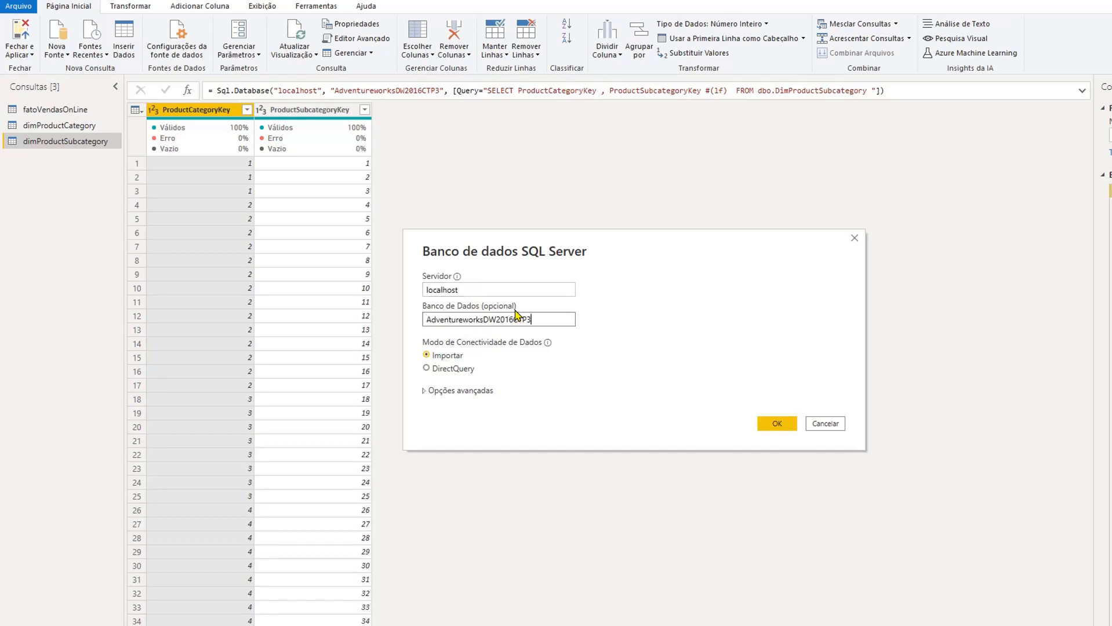
Enter the SQL statement selecting ProductKey, ProductSubcategoryKey from dbo.DimProduct where ProductSubcategoryKey IS NOT NULL, and import the result
click(425, 392)
click(515, 488)
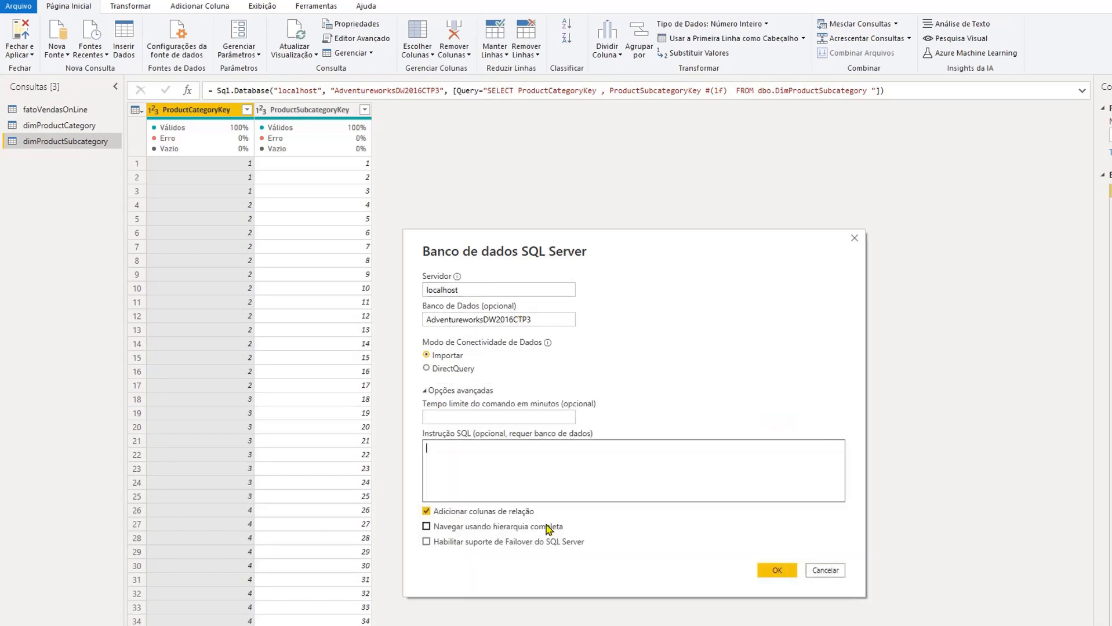
text(SELECT ProductKey , ProductSubcategoryKey   FROM dbo.DimProduct  WHERE ProductSubcategoryKey IS NOT NULL)
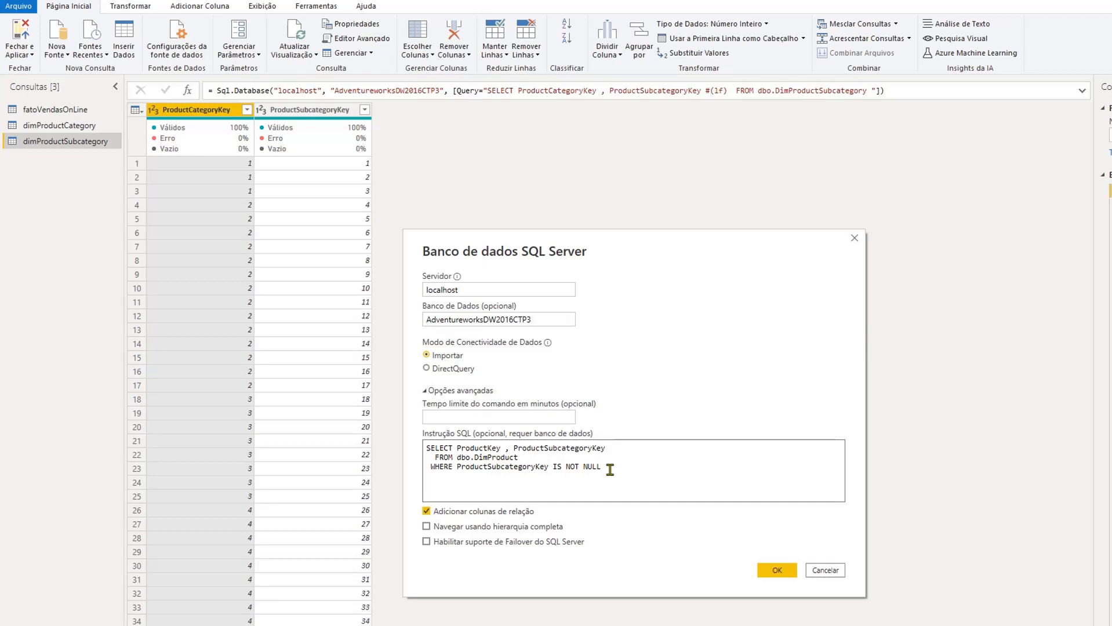
drag(609, 470, 498, 461)
double_click(498, 466)
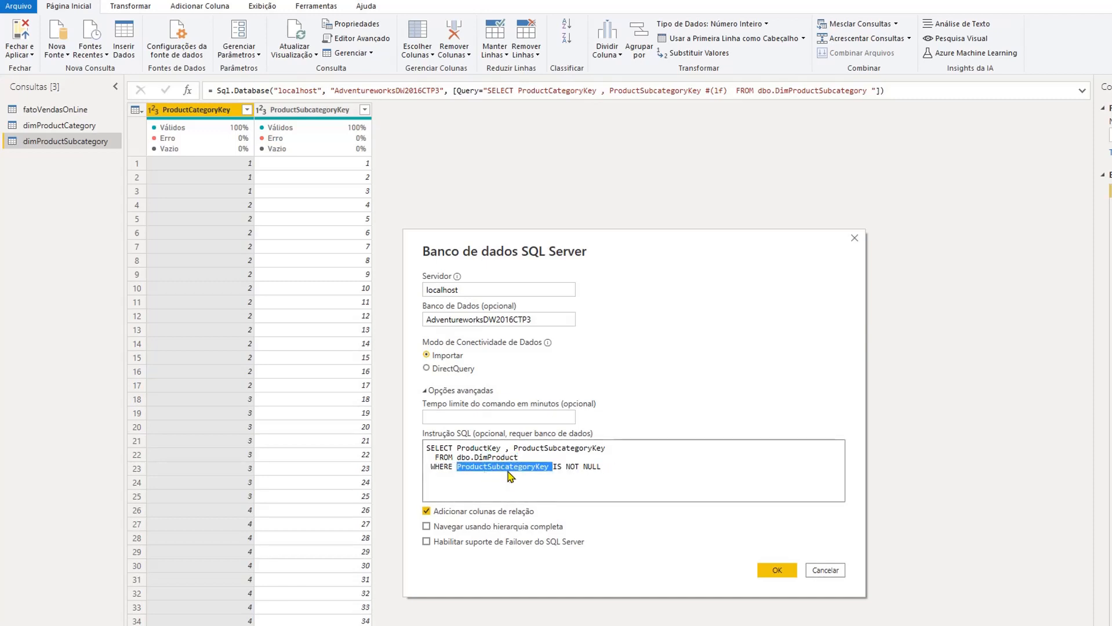
click(630, 467)
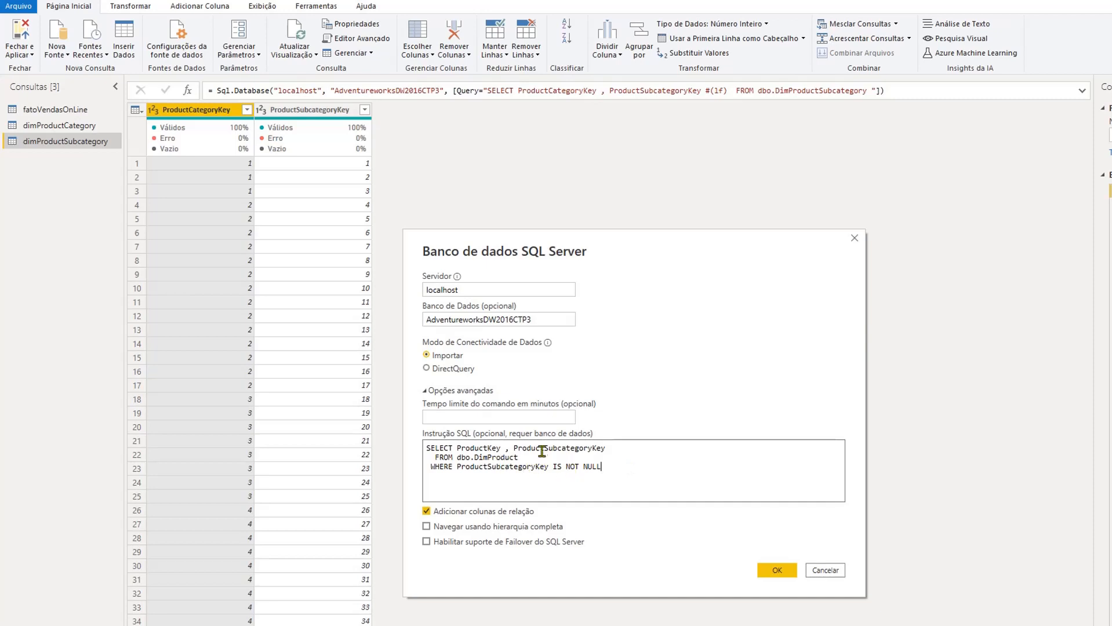
double_click(490, 466)
click(654, 469)
click(778, 571)
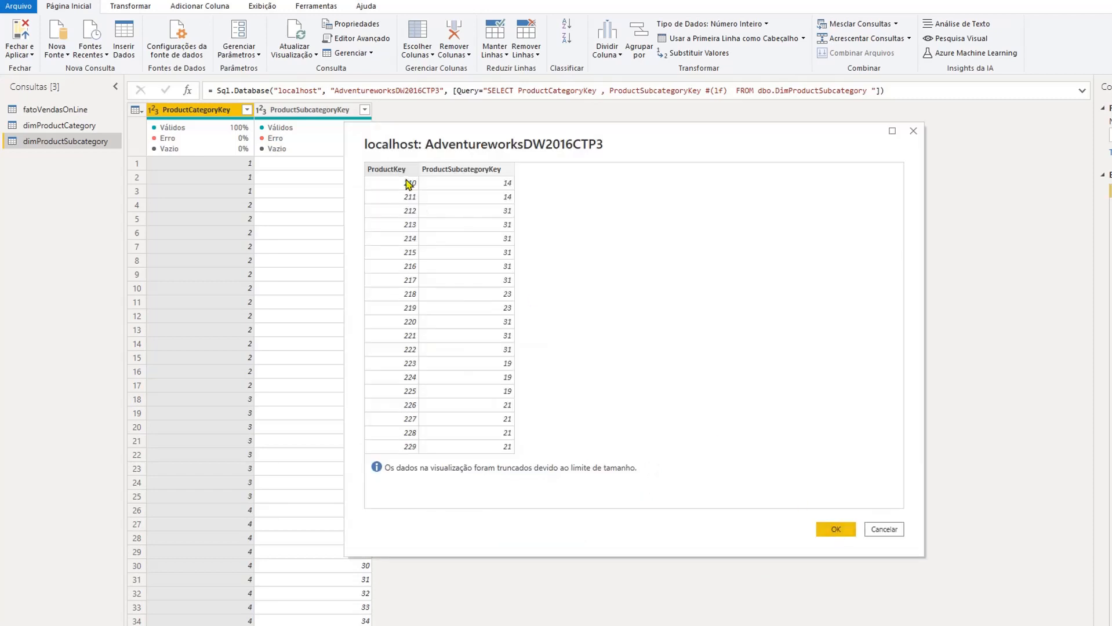
click(842, 533)
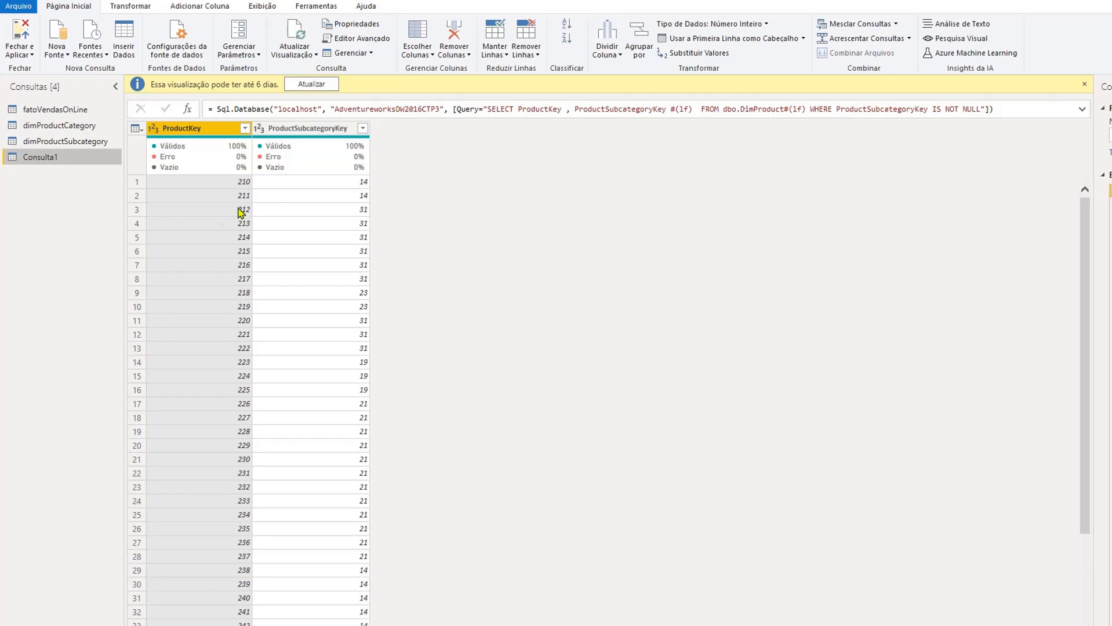
Rename the new product query as dimProduct
double_click(71, 164)
text(DimProduct)
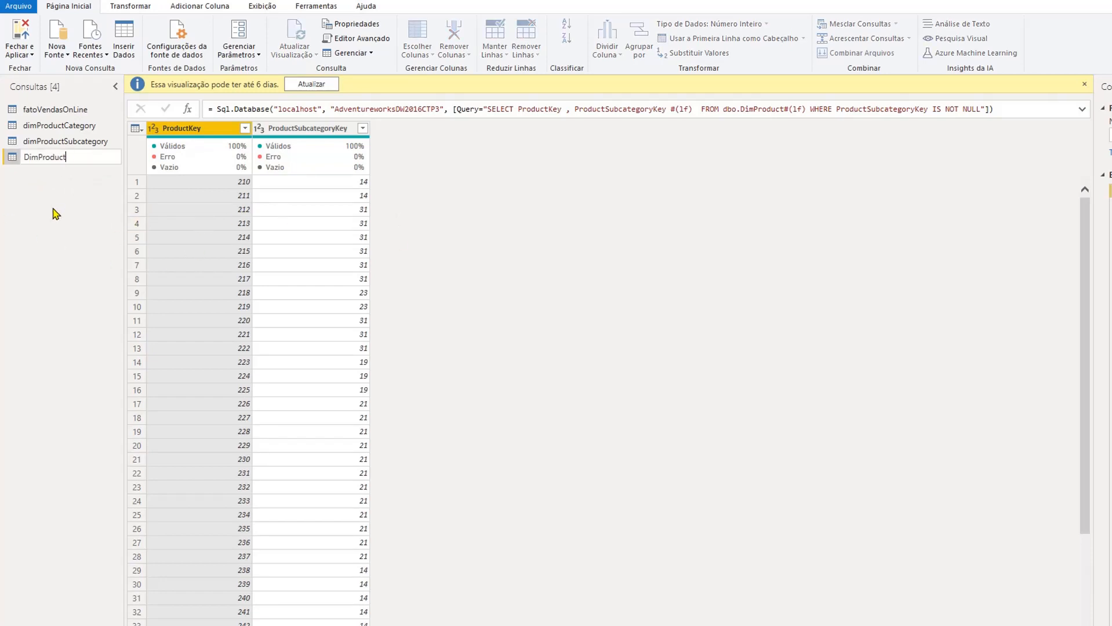
key(Home)
key(Delete)
text(d)
key(Return)
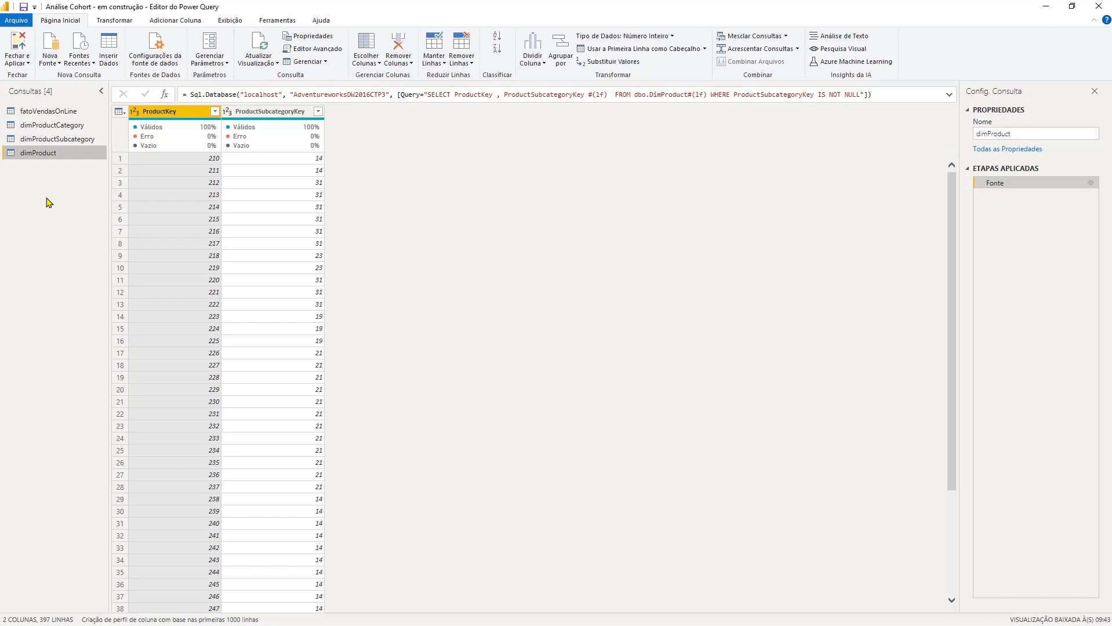
Create a new blank query (Consulta Nula) below the existing queries
right_click(46, 197)
click(41, 189)
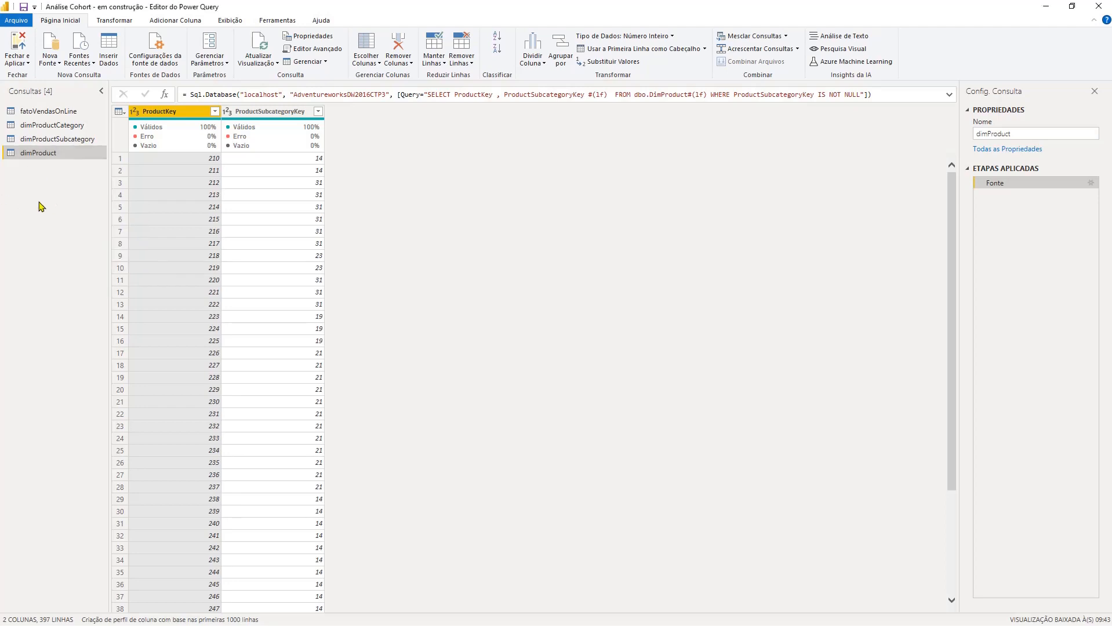
right_click(39, 199)
mouse_move(69, 223)
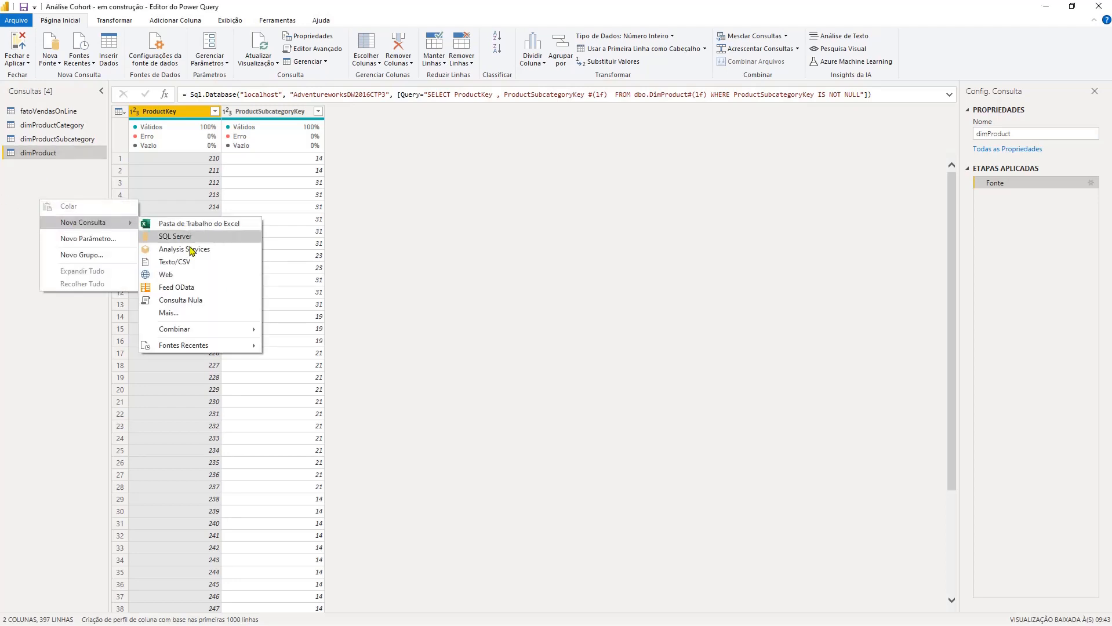
click(199, 302)
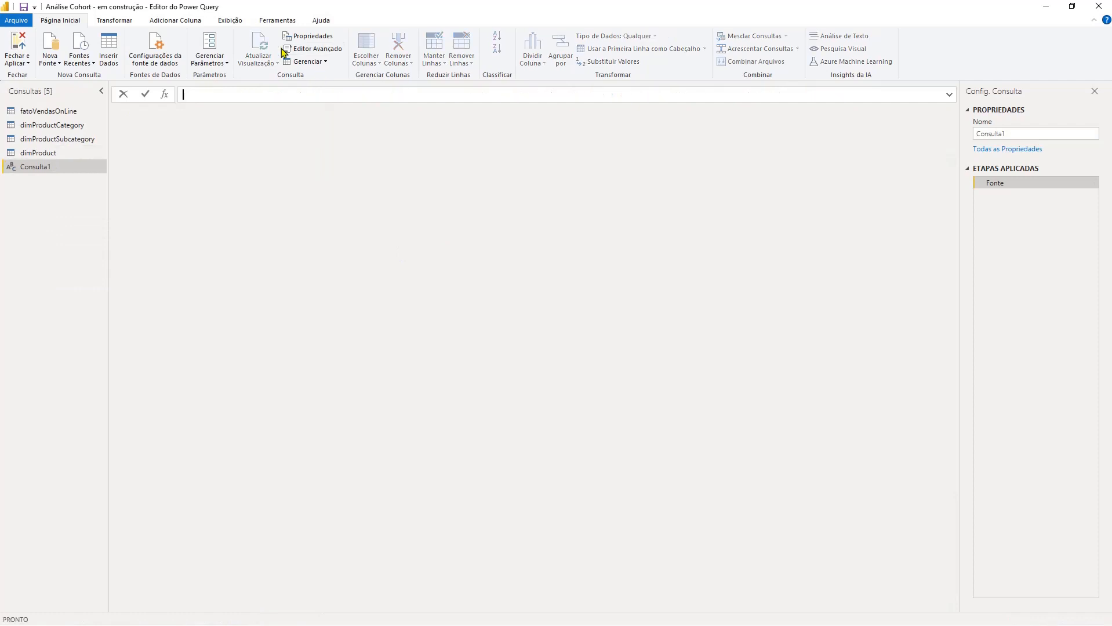
Replace the blank query's entire M code in the Advanced Editor with the copied calendar table script and confirm it
click(230, 21)
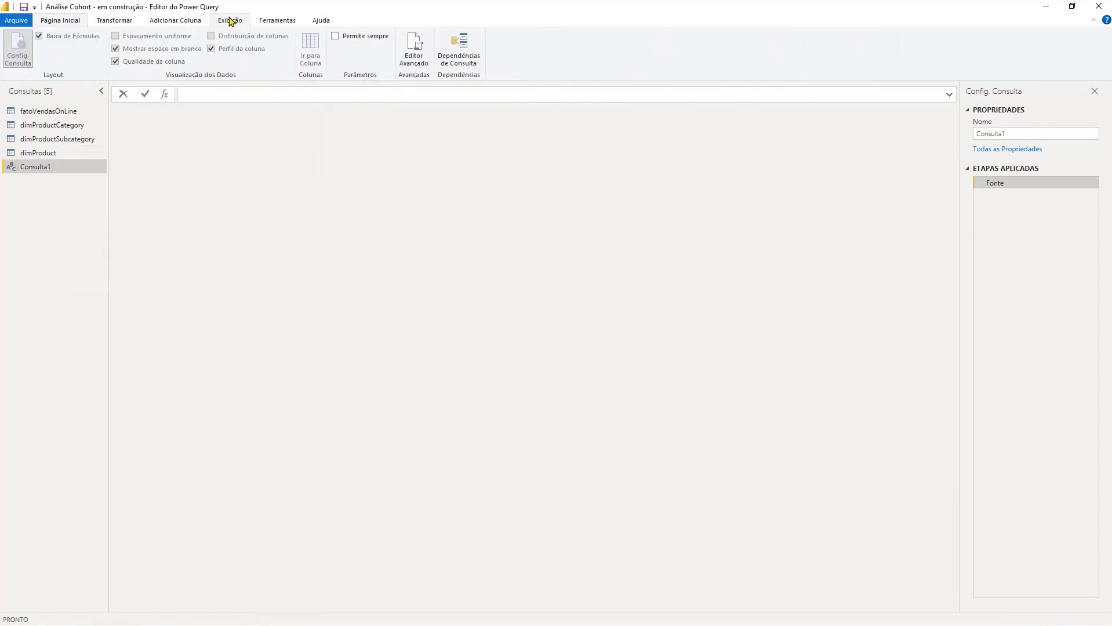
click(418, 51)
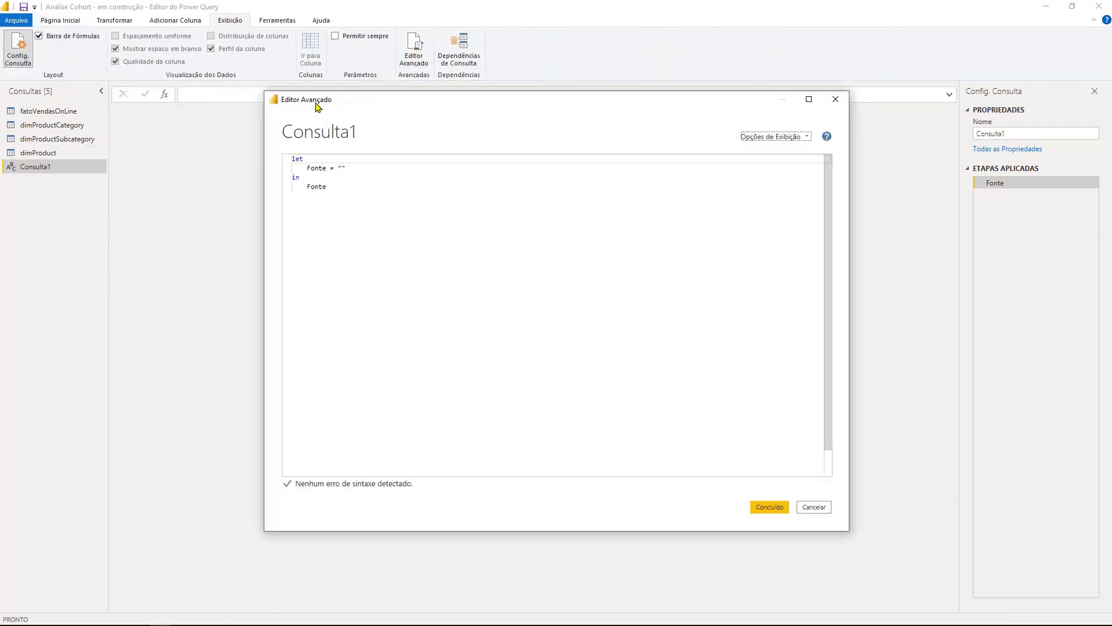
click(348, 190)
key(ctrl+a)
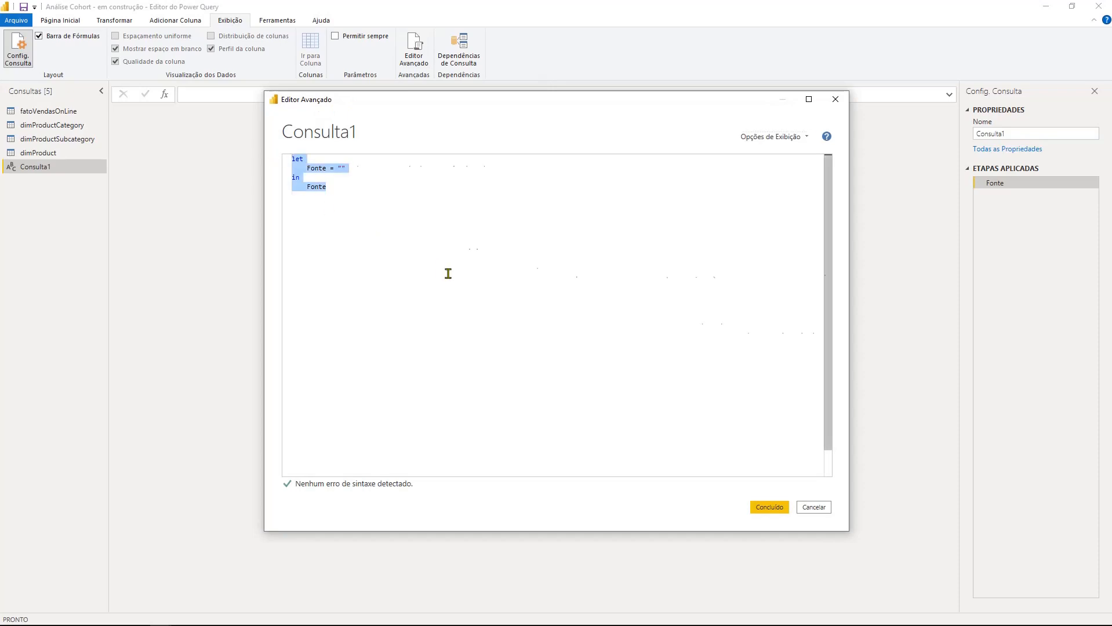
key(ctrl+v)
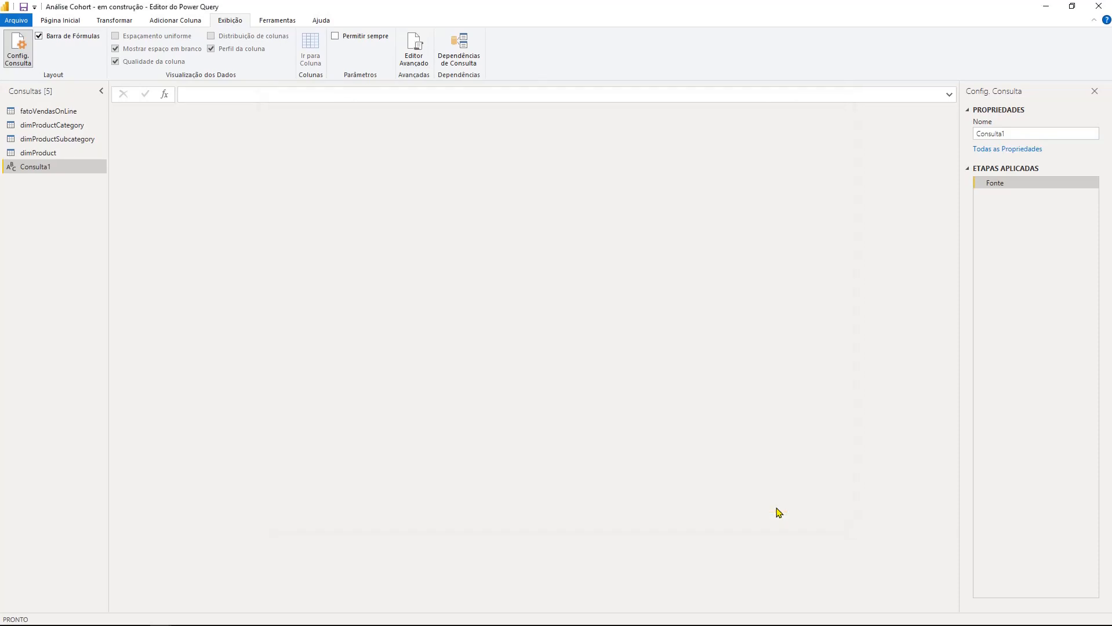
click(771, 507)
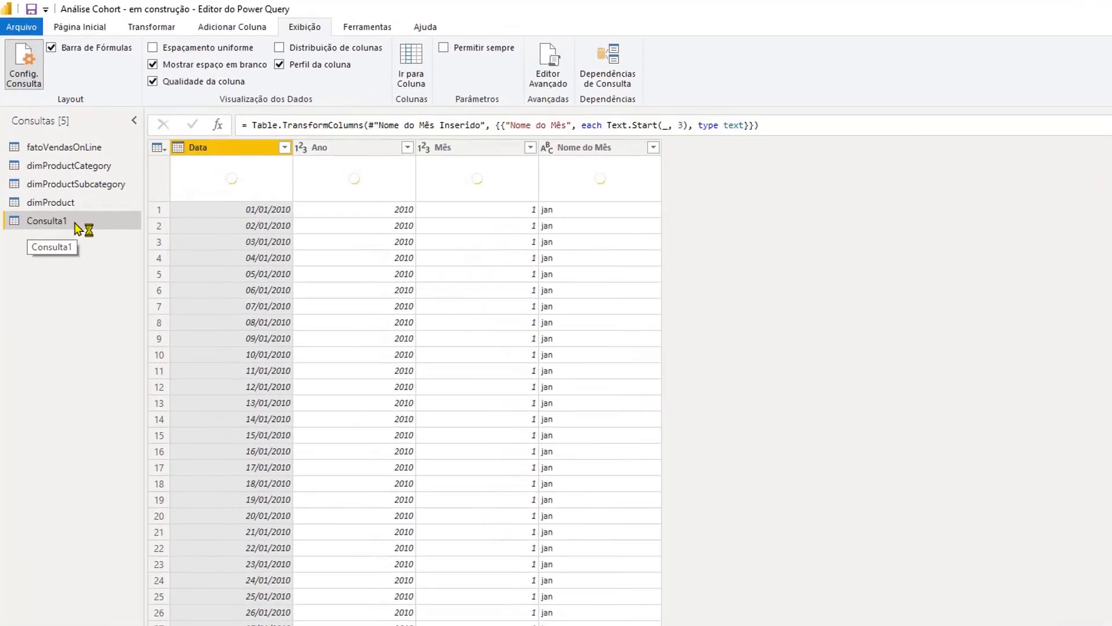
Rename the calendar query as dimCalendario, and close the query editor, applying all queries to the report
double_click(39, 169)
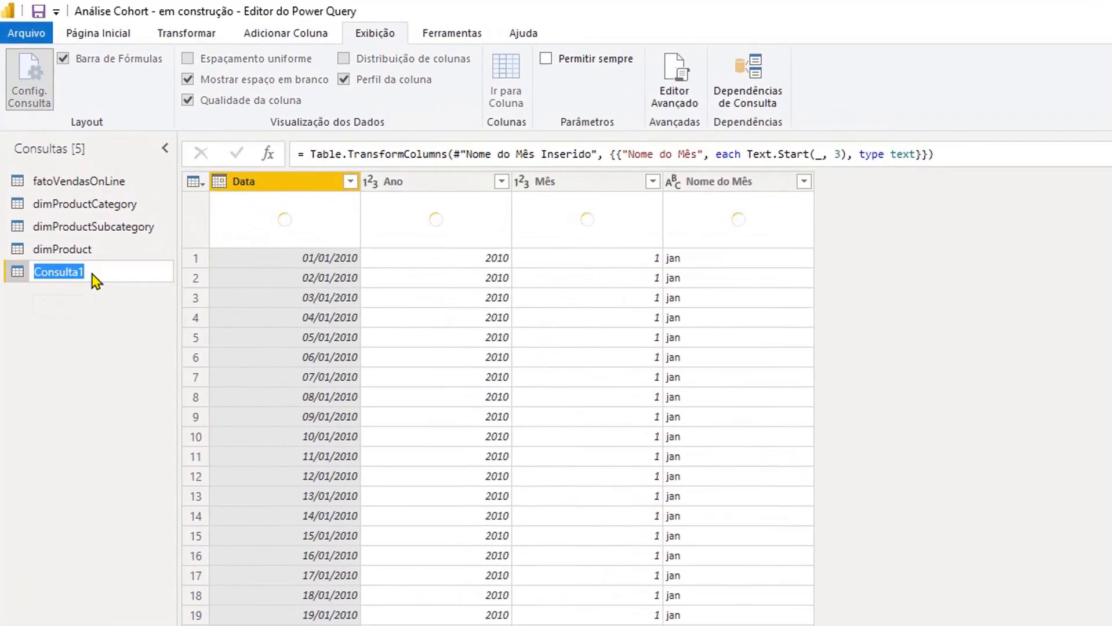
text(dimCalendario)
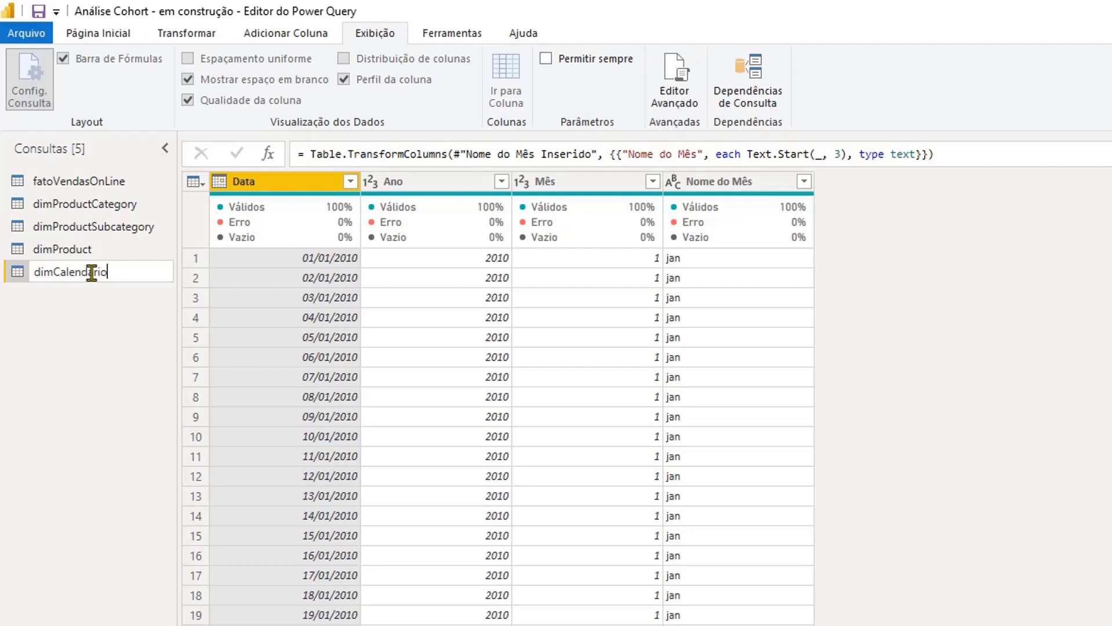
key(Return)
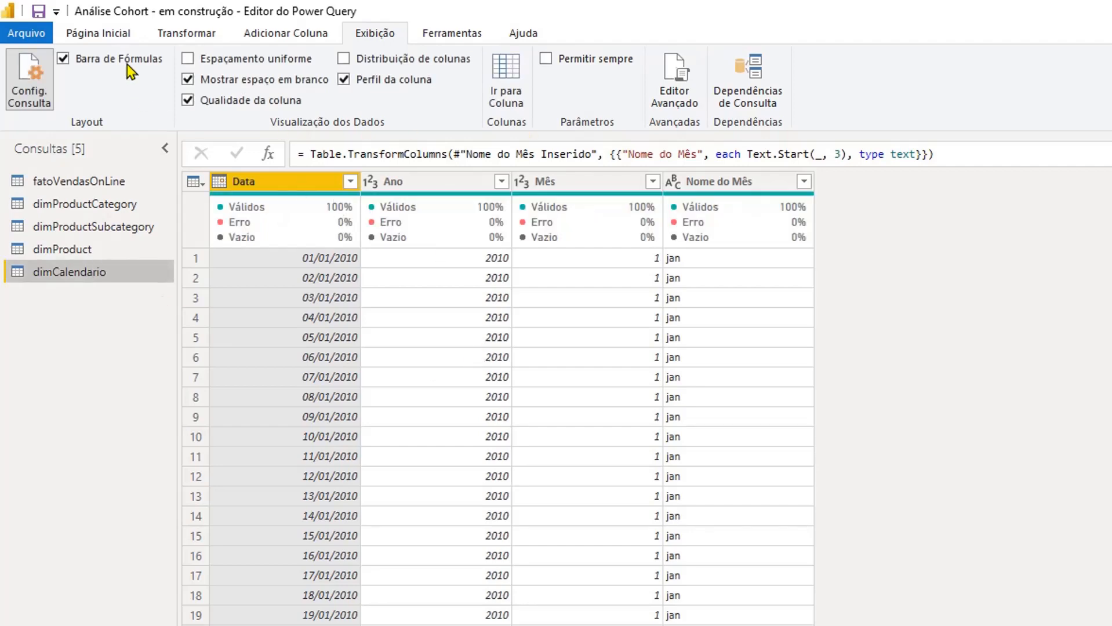
click(106, 34)
click(27, 67)
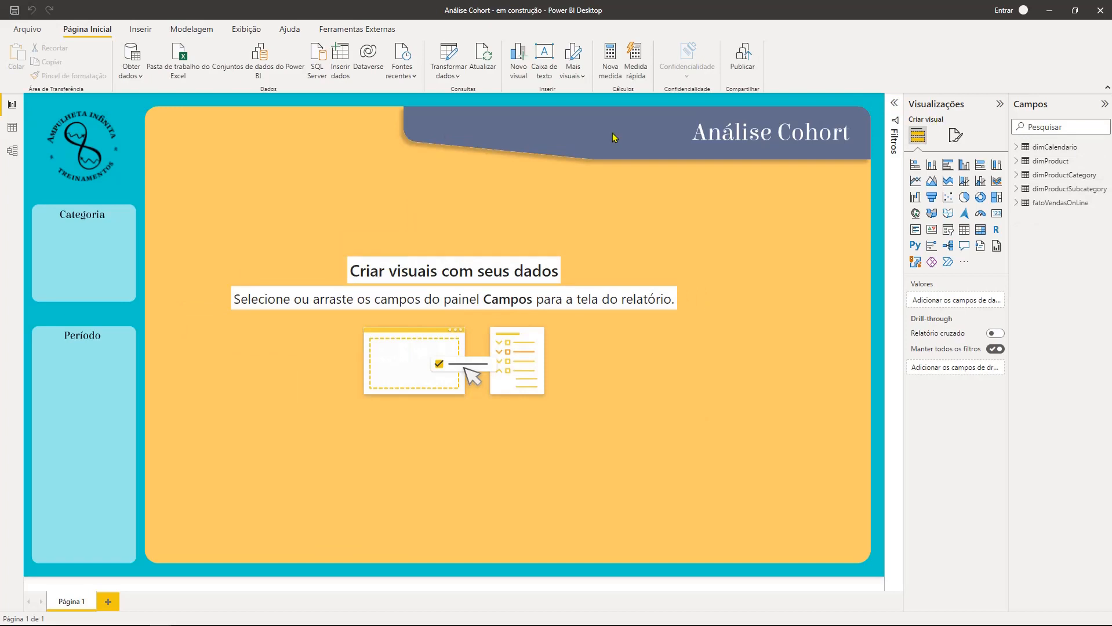
Show the fatoVendasOnLine table's data and sort it by CustomerKey in ascending order
click(12, 130)
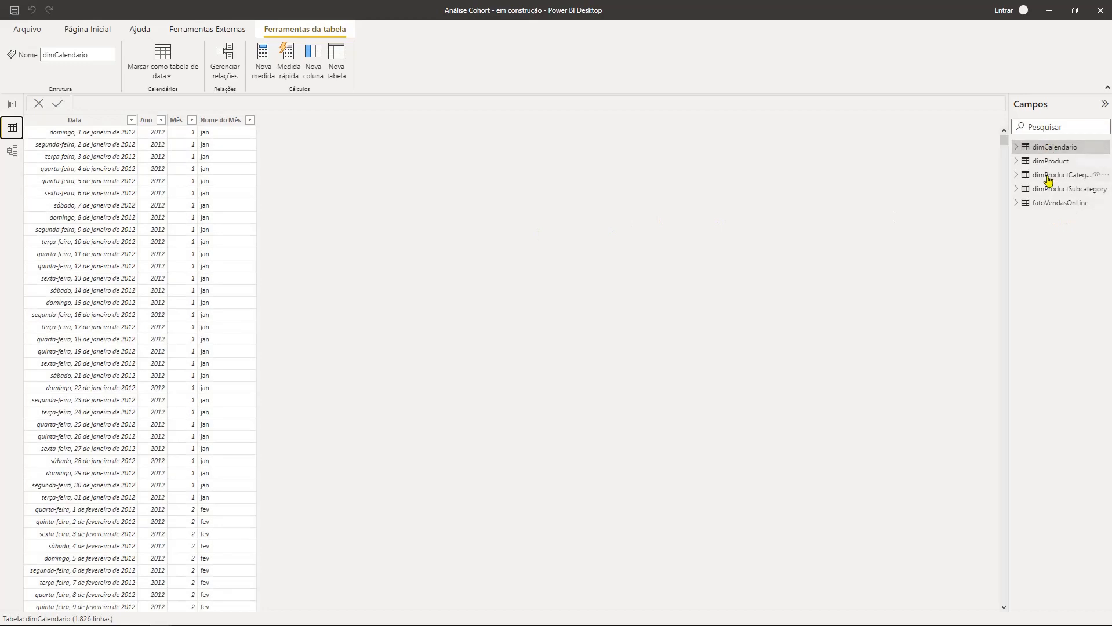
click(1050, 206)
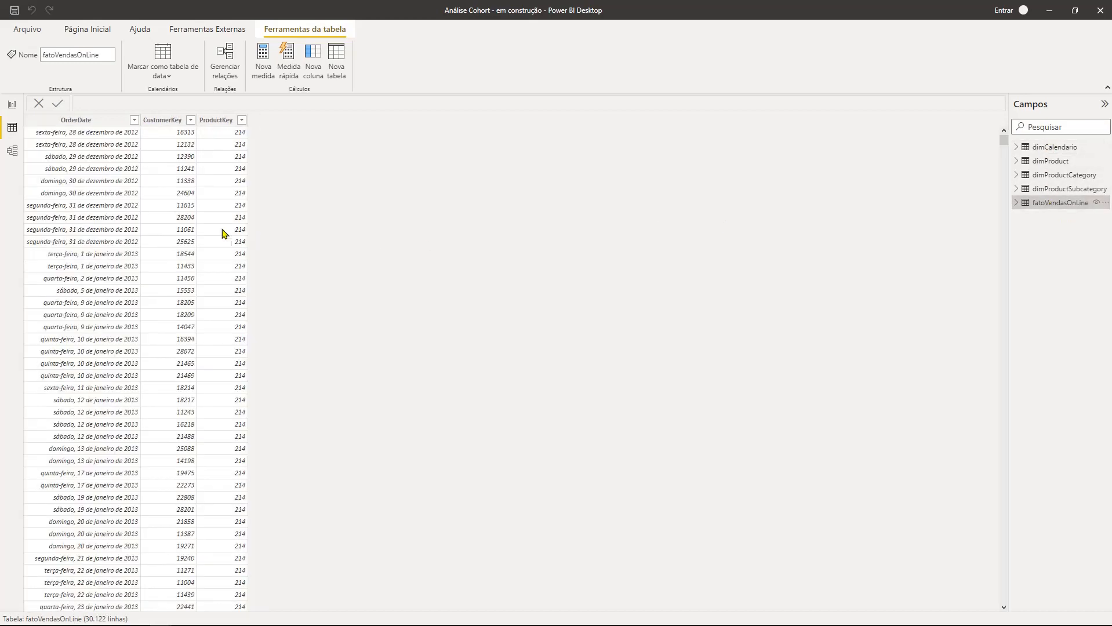
click(186, 121)
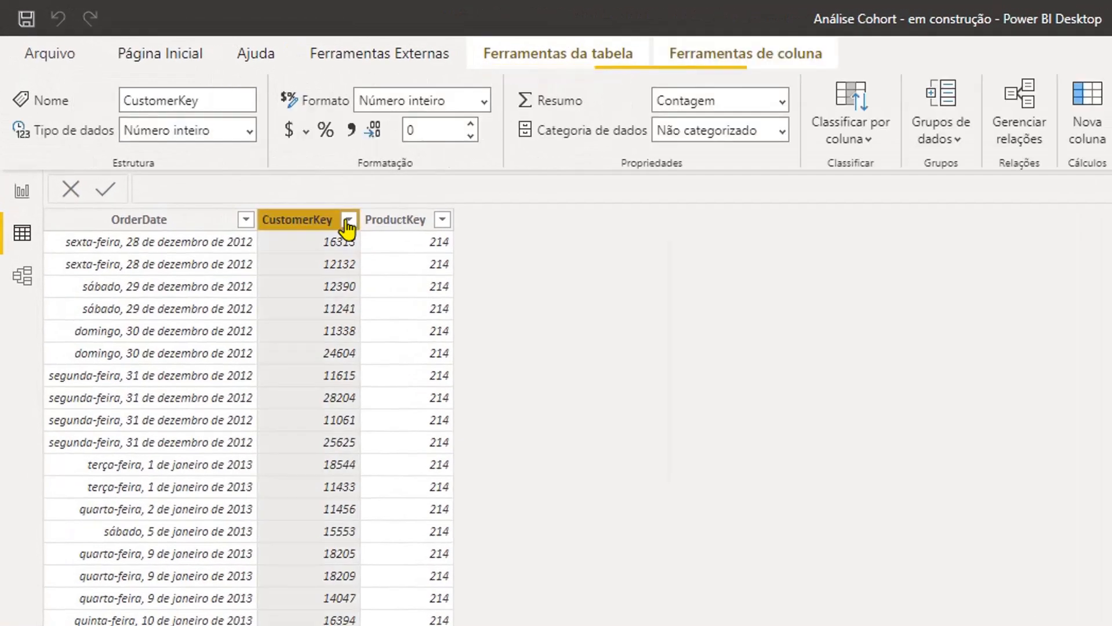
click(348, 220)
click(413, 240)
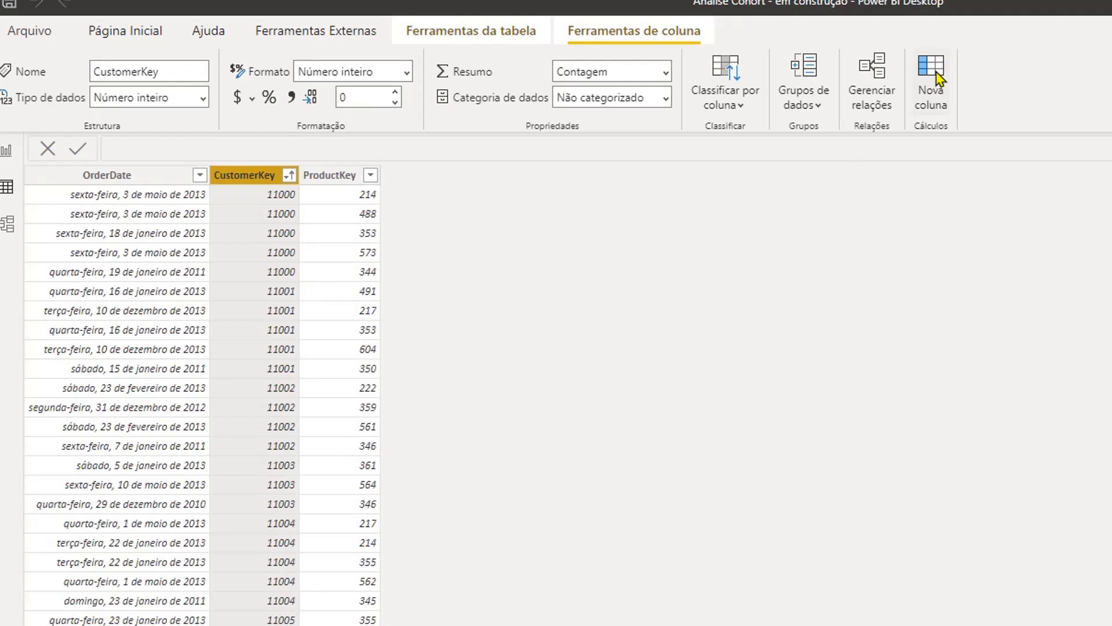
Add a calculated column Primeira Compra to fatoVendasOnLine that returns the month end of each customer's earliest OrderDate, using CALCULATE, EOMONTH, MIN and FILTER
click(932, 87)
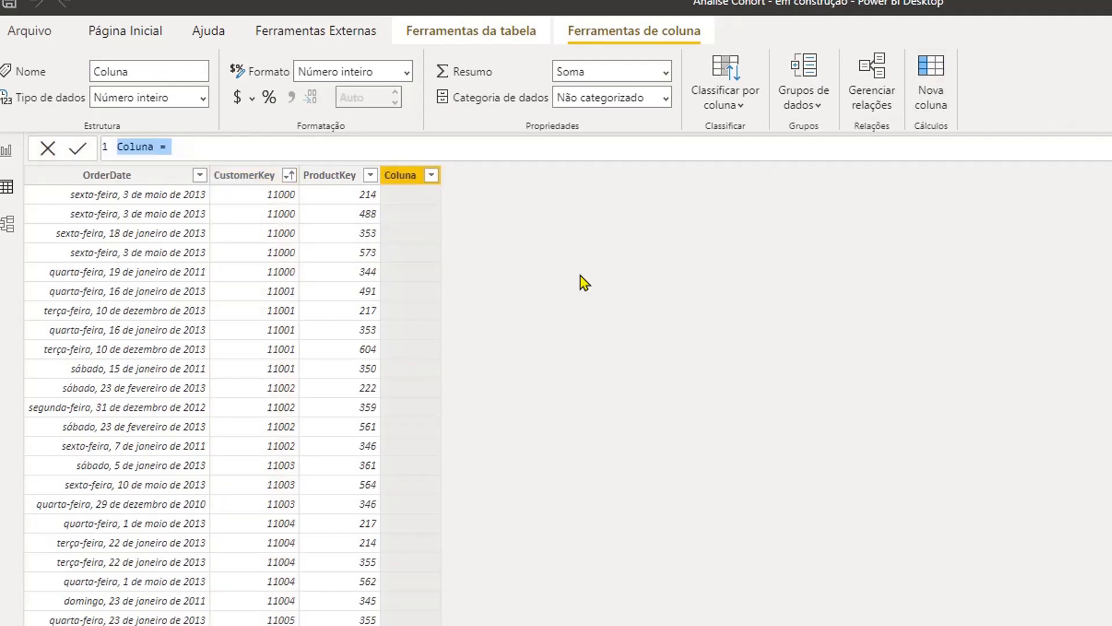
text(Primeira Compra = VAR _clienteAtual = fatoVendasOnLine[CustomerKey] VAR _dataFimMes   =     CALCULATE(         EOMONTH( MIN( fatoVendasOnLine[OrderDate] ) , 0 ) ,         FILTER(             fatoVendasOnLine ,             fatoVendasOnLine[CustomerKey] = _clienteAtual         )     ) RETURN _dataFimMes)
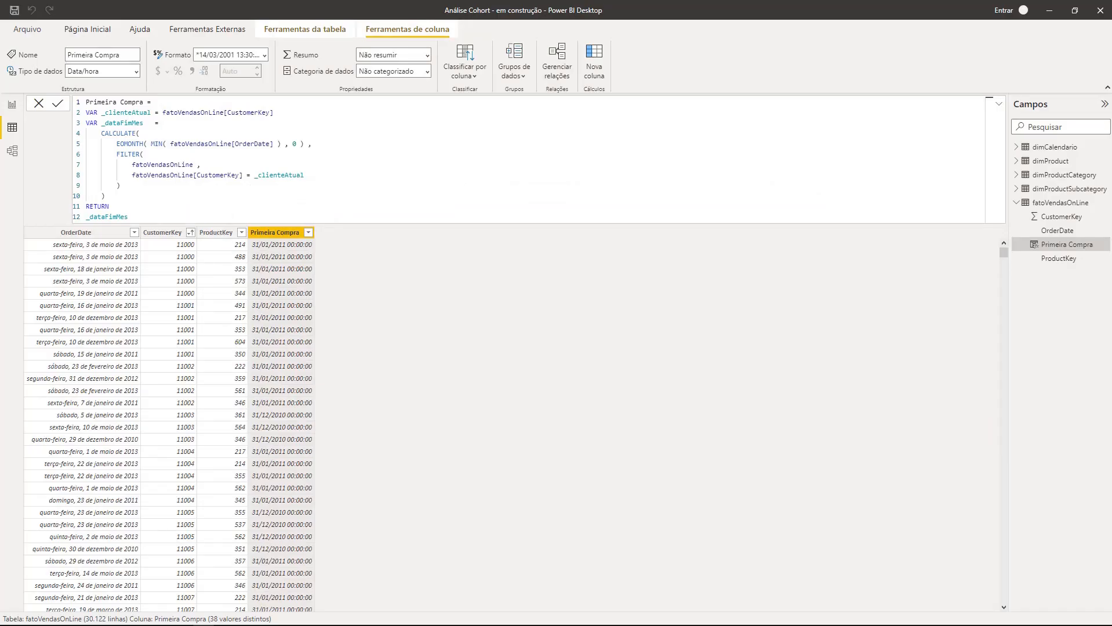
Create a what-if parameter named Meses Seguintes with a maximum of 12, without adding a slicer to the report page
click(13, 107)
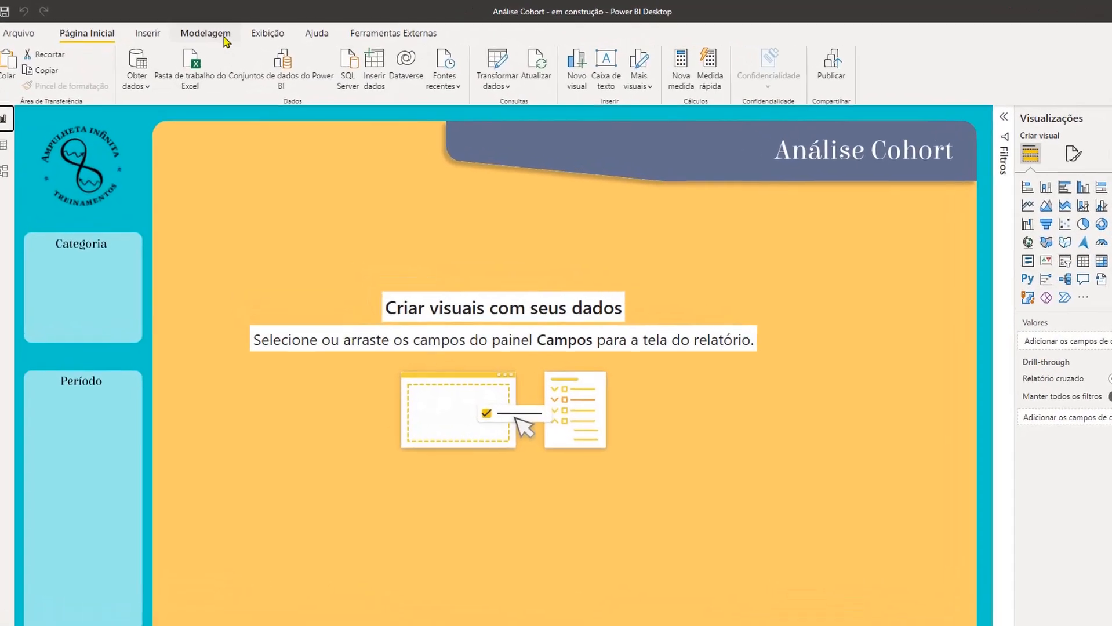
click(224, 37)
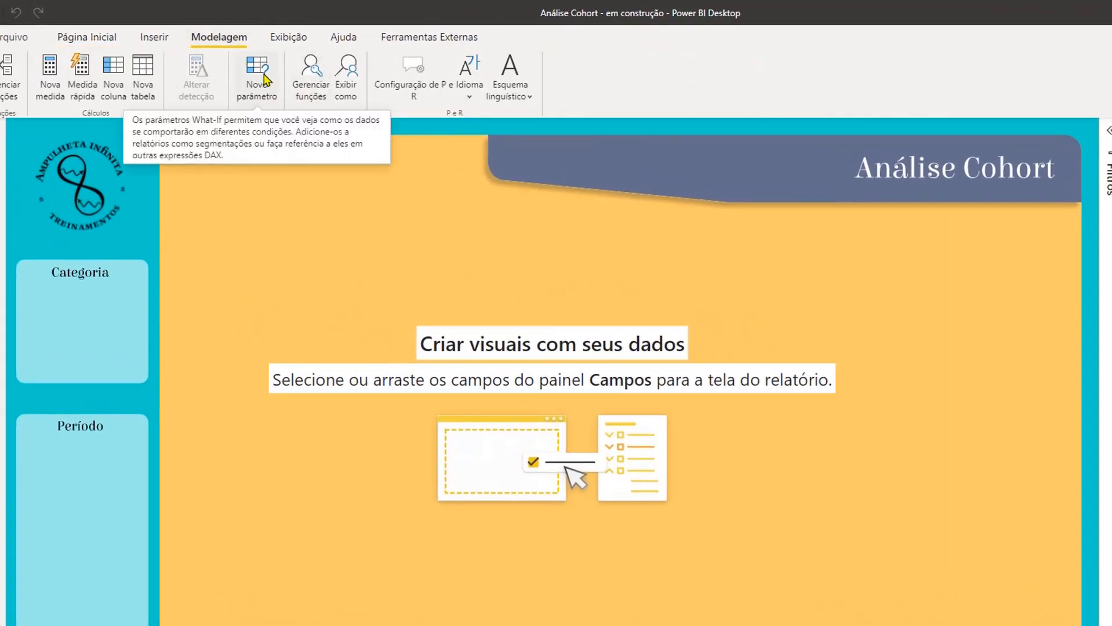
click(264, 77)
double_click(615, 313)
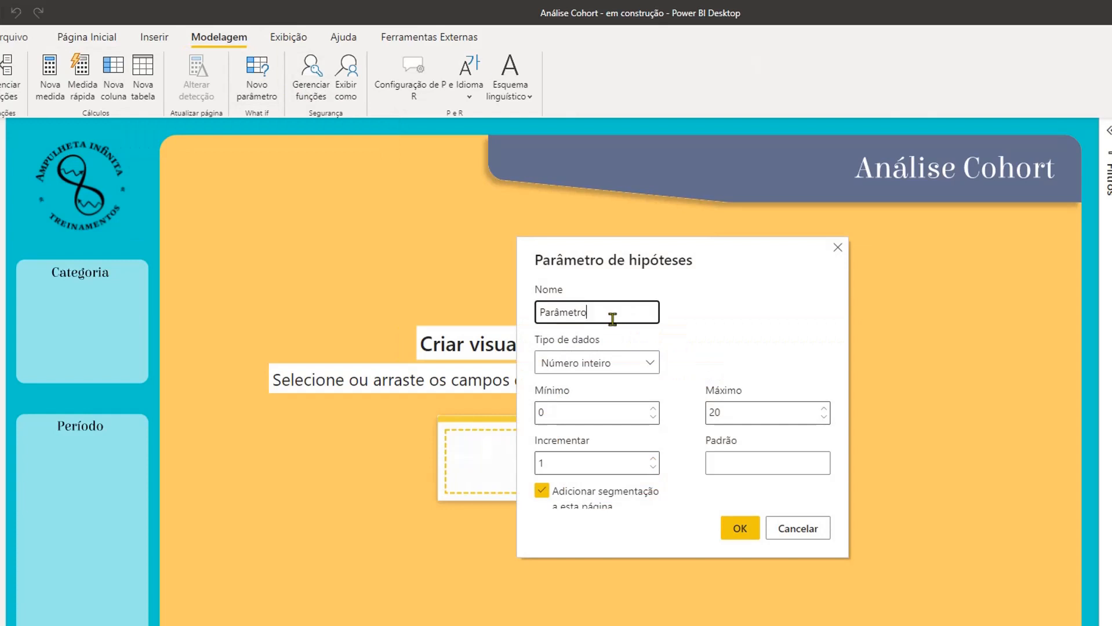
text(Meses Seguintes)
double_click(758, 411)
text(12)
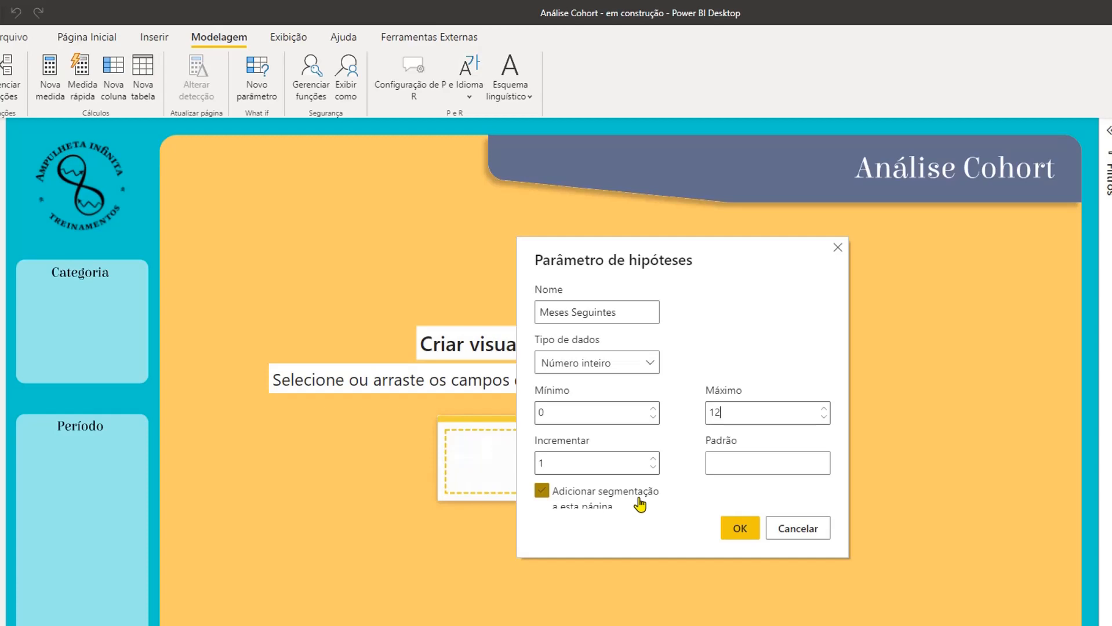
click(543, 492)
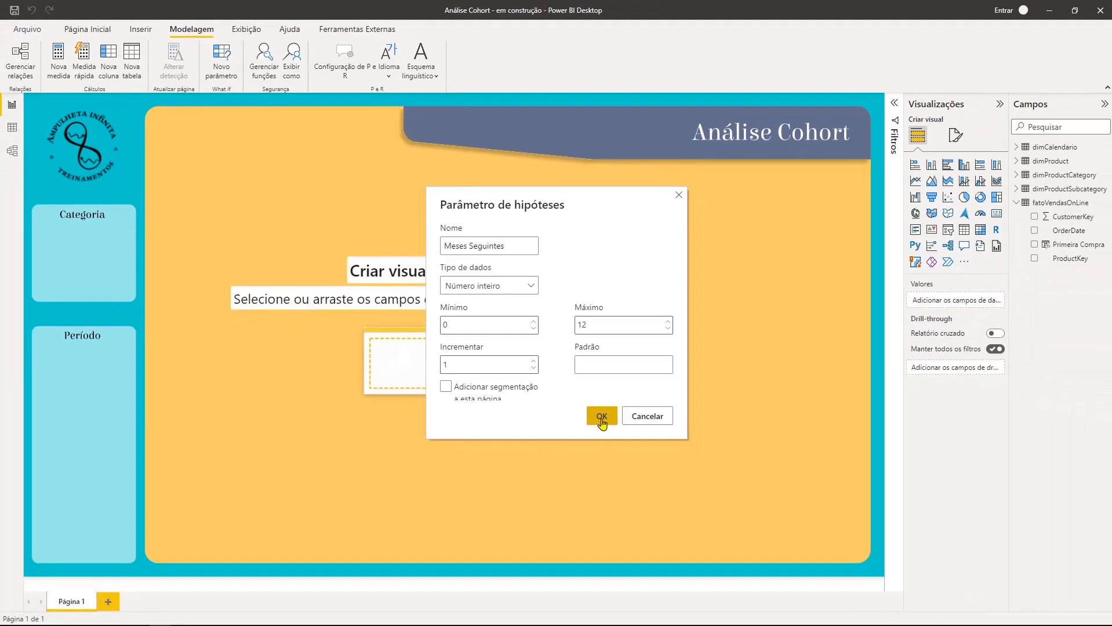
click(601, 417)
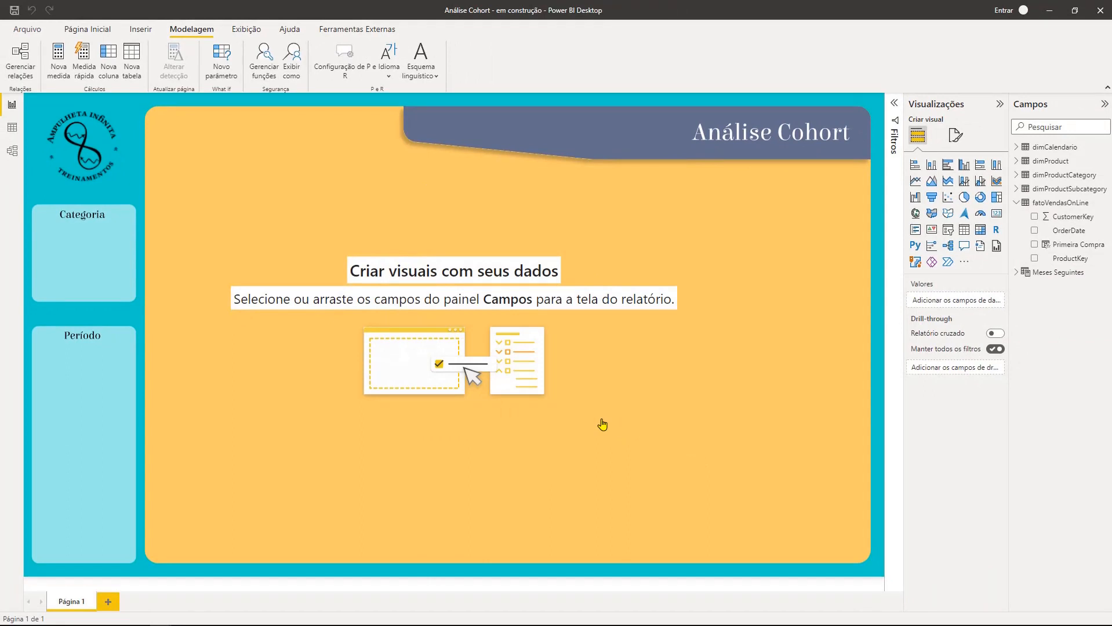
Add a column Quando retornou = "Mês " & [Meses Seguintes] to the Meses Seguintes table and set it to sort by Meses Seguintes
click(12, 127)
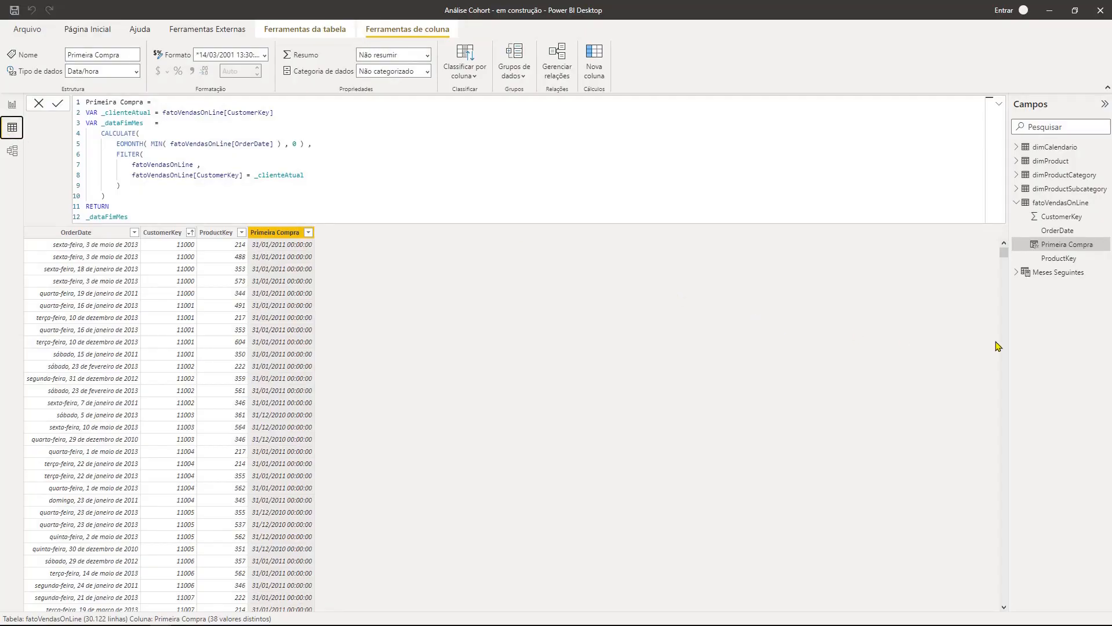
click(1057, 273)
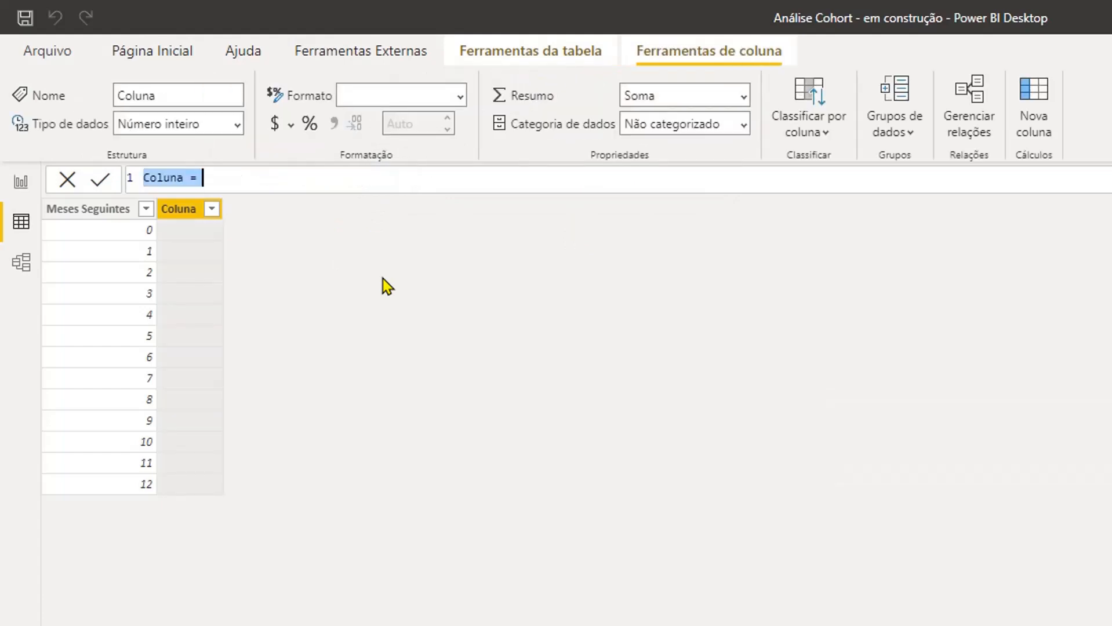
text(Quando retornou = "Mês " & [Meses Seguintes])
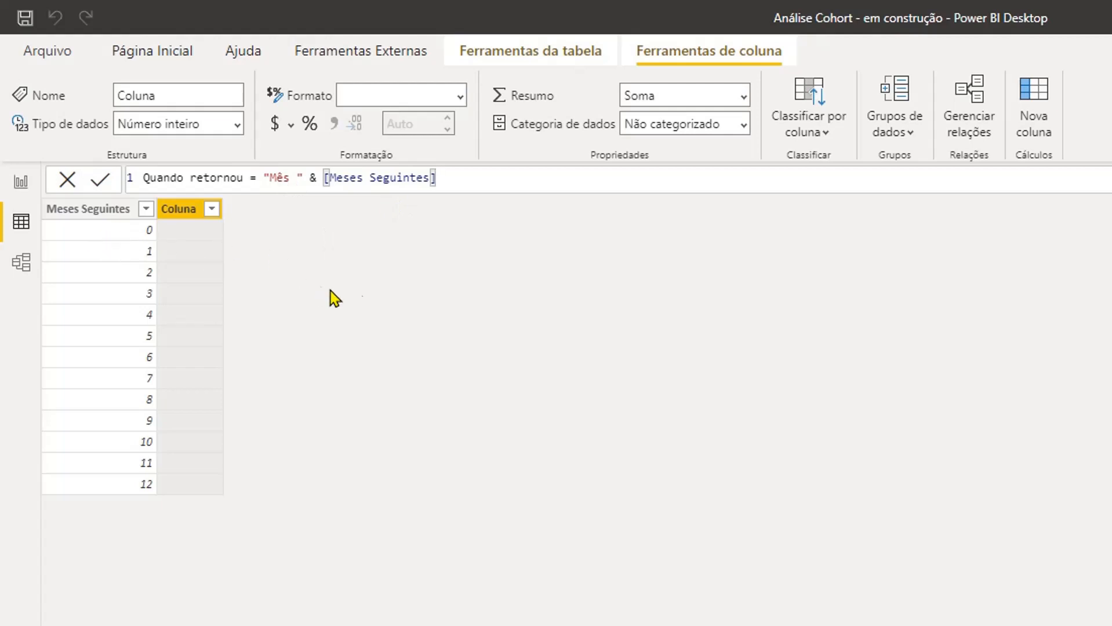
key(Return)
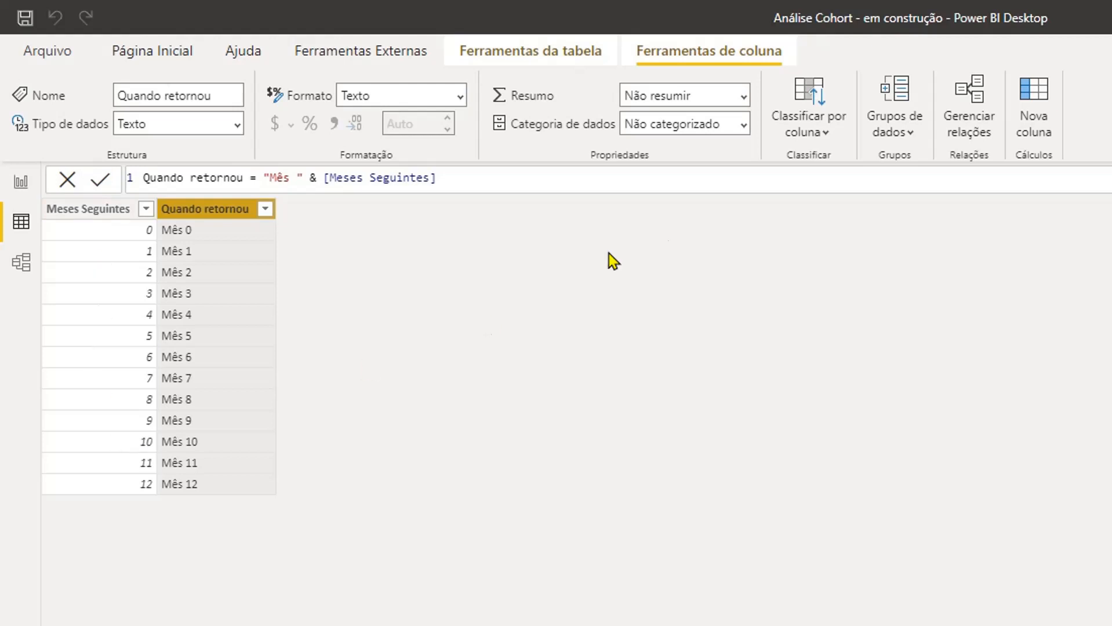
click(822, 139)
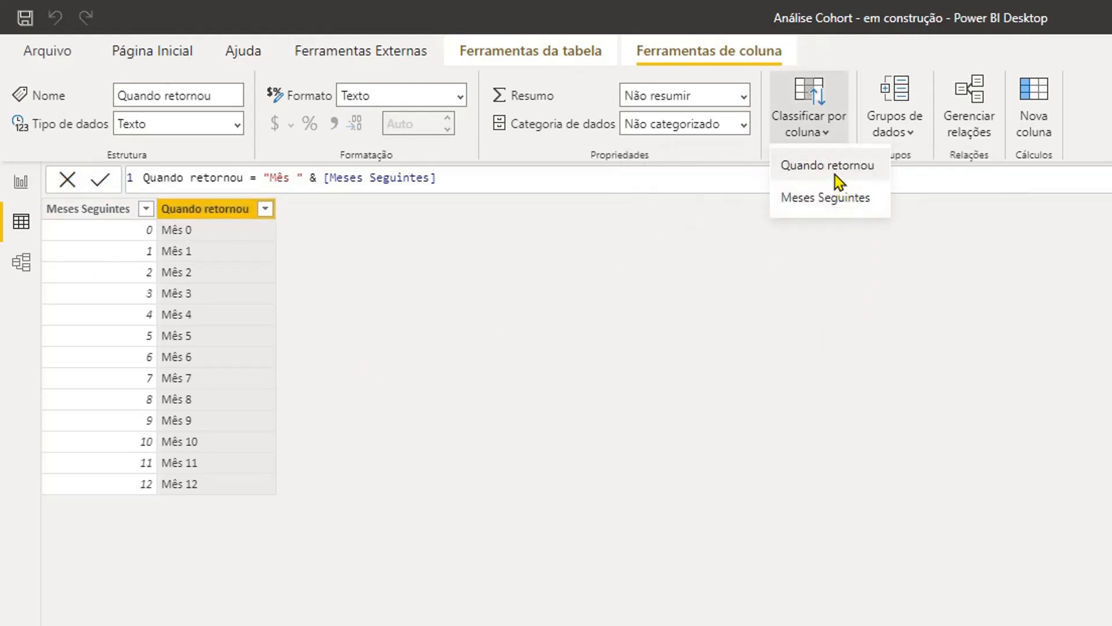
click(838, 199)
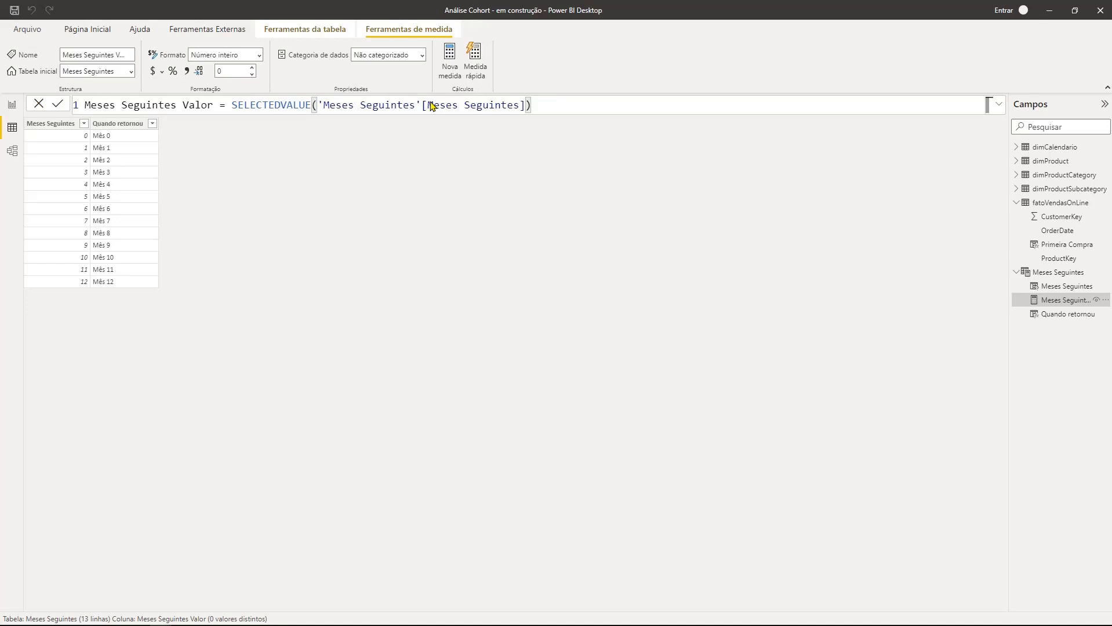
Create an empty manually entered table named Medidas and load it into the model
scroll(432, 104, down, 2)
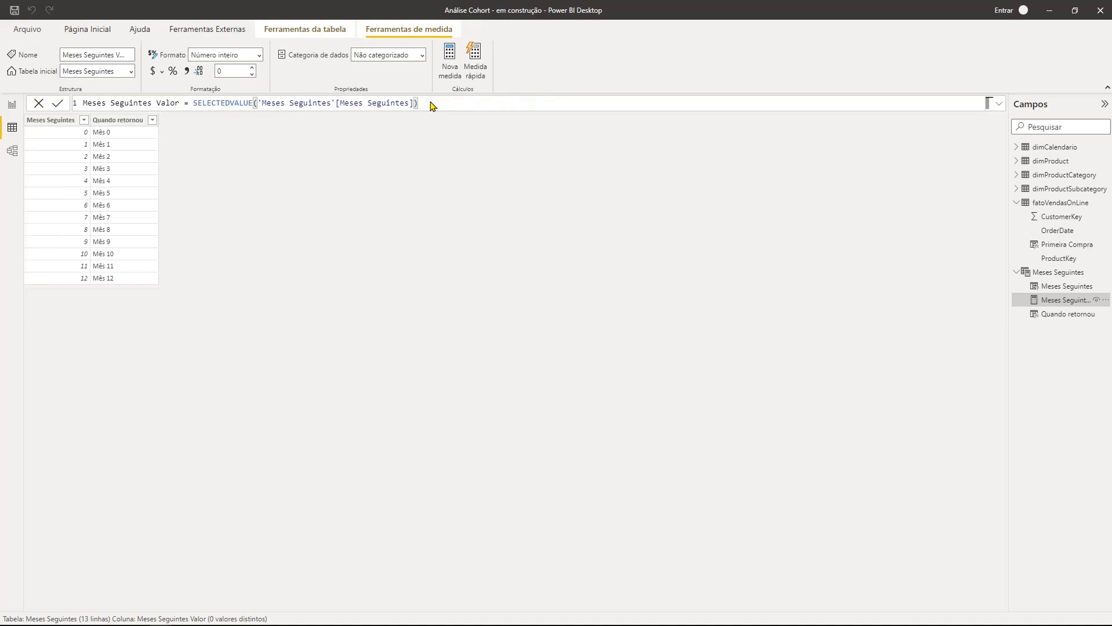
scroll(432, 106, down, 1)
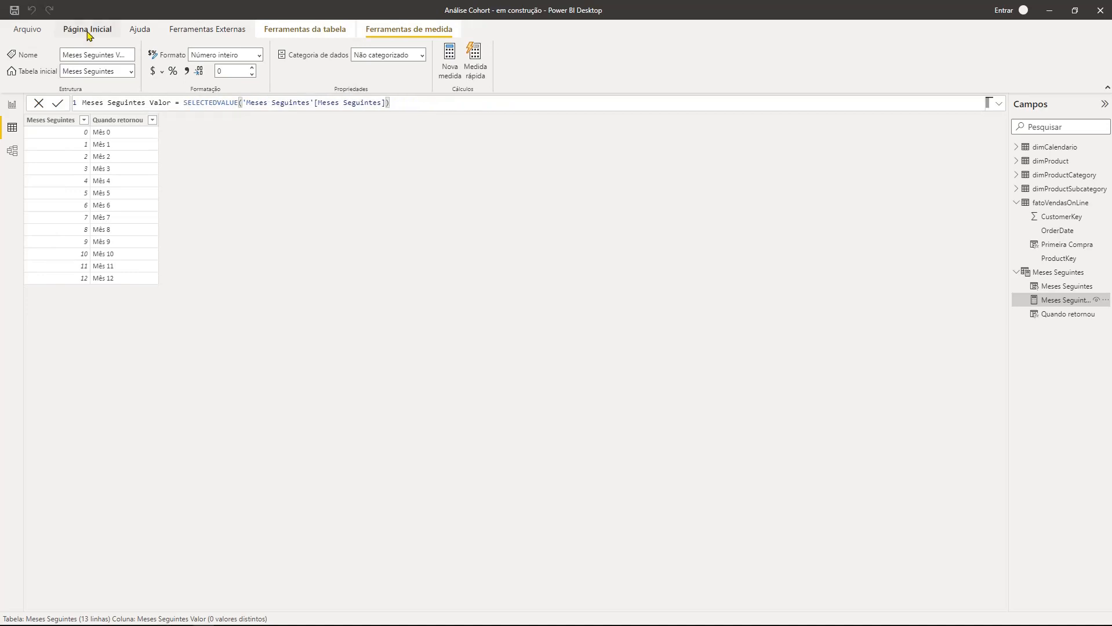
click(88, 31)
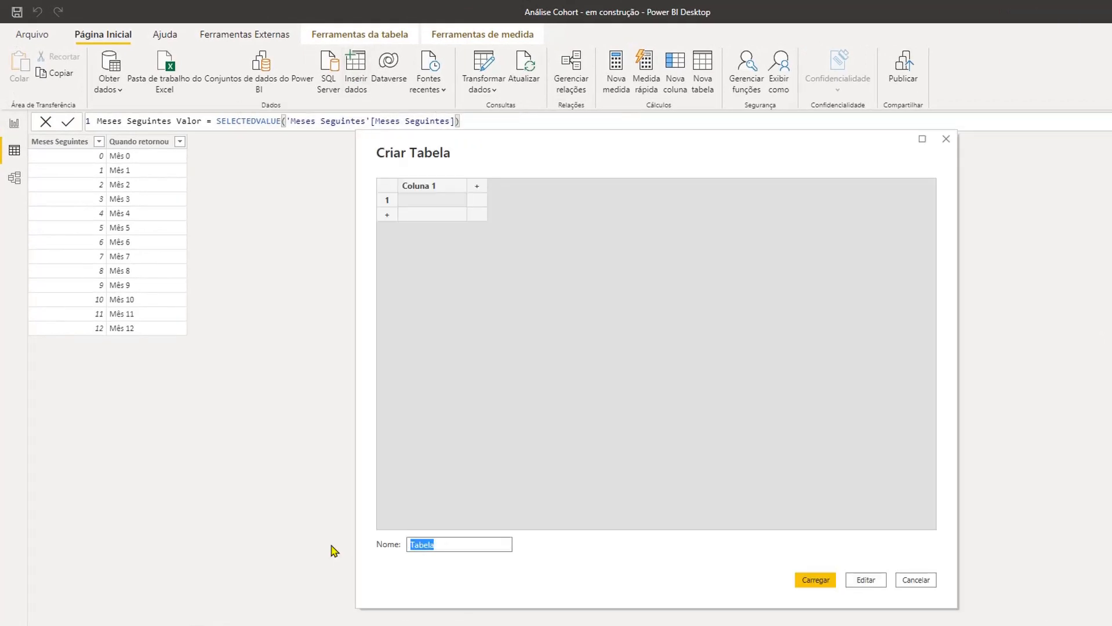
text(Medidas)
click(816, 581)
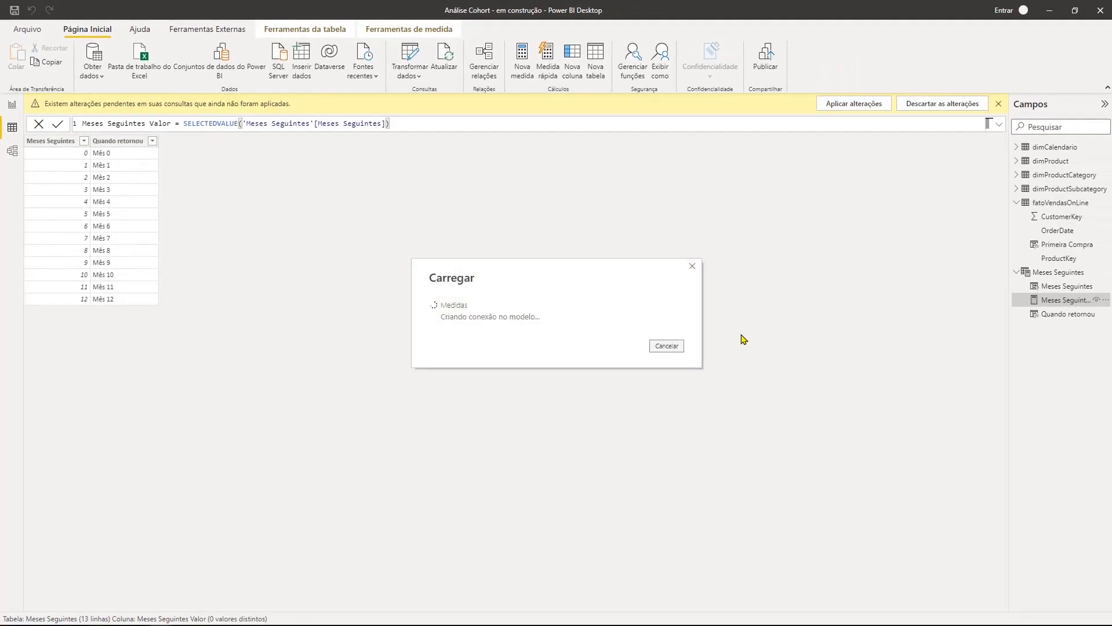
Create the measure Qtde Clientes = DISTINCTCOUNT( fatoVendasOnLine[CustomerKey] ) in the Medidas table
right_click(1038, 274)
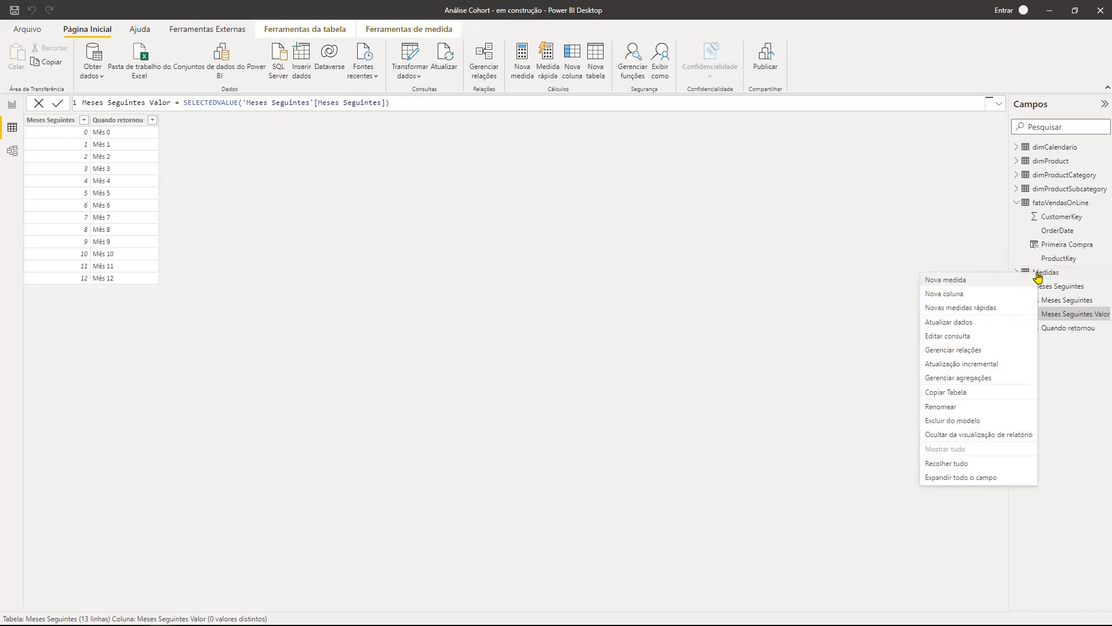
click(977, 280)
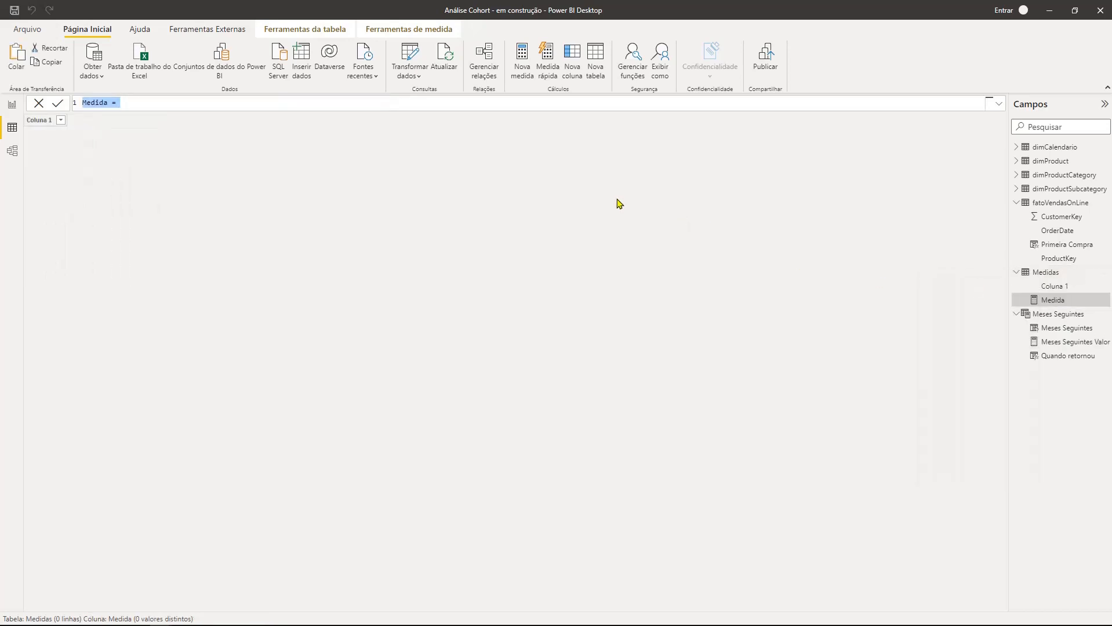
text(Qtde Clientes = DISTINCTCOUNT( fatoVendasOnLine[CustomerKey] ))
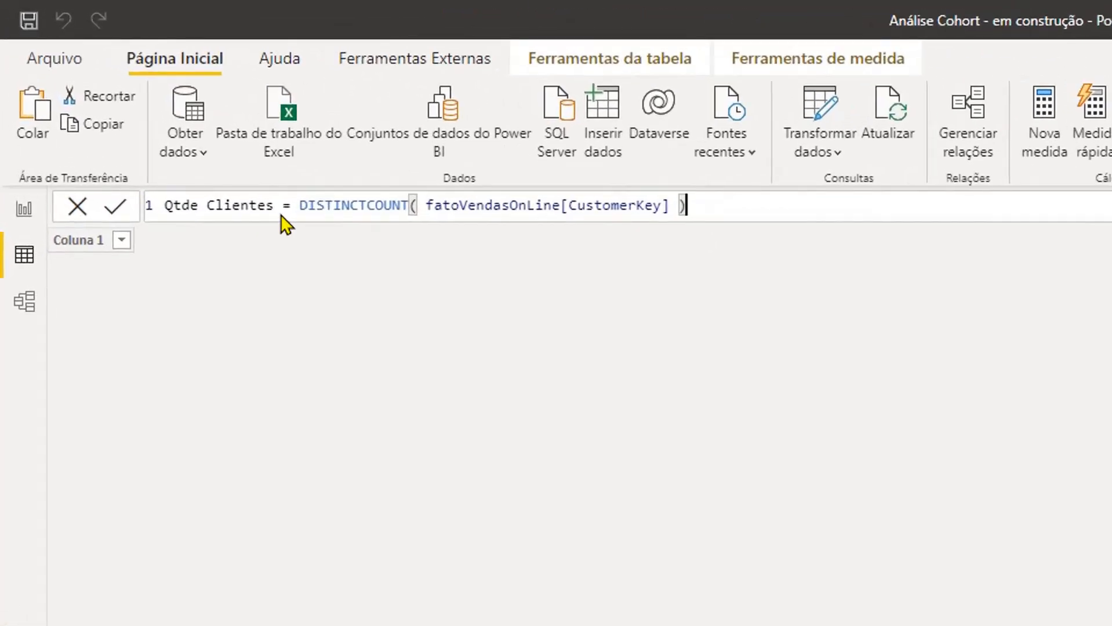
double_click(374, 206)
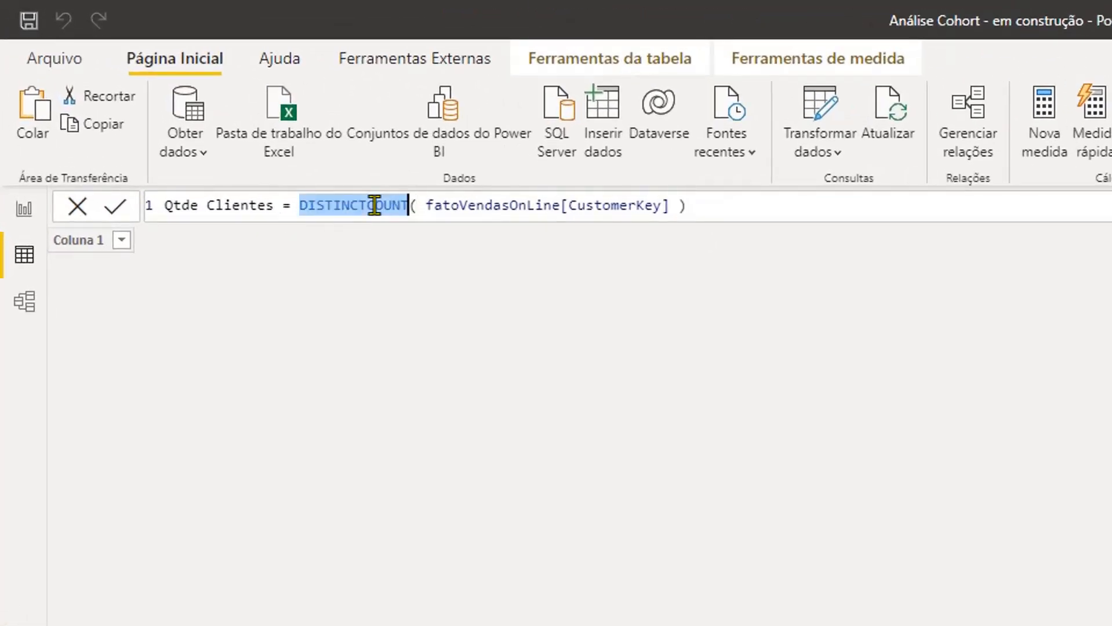
double_click(631, 207)
double_click(522, 207)
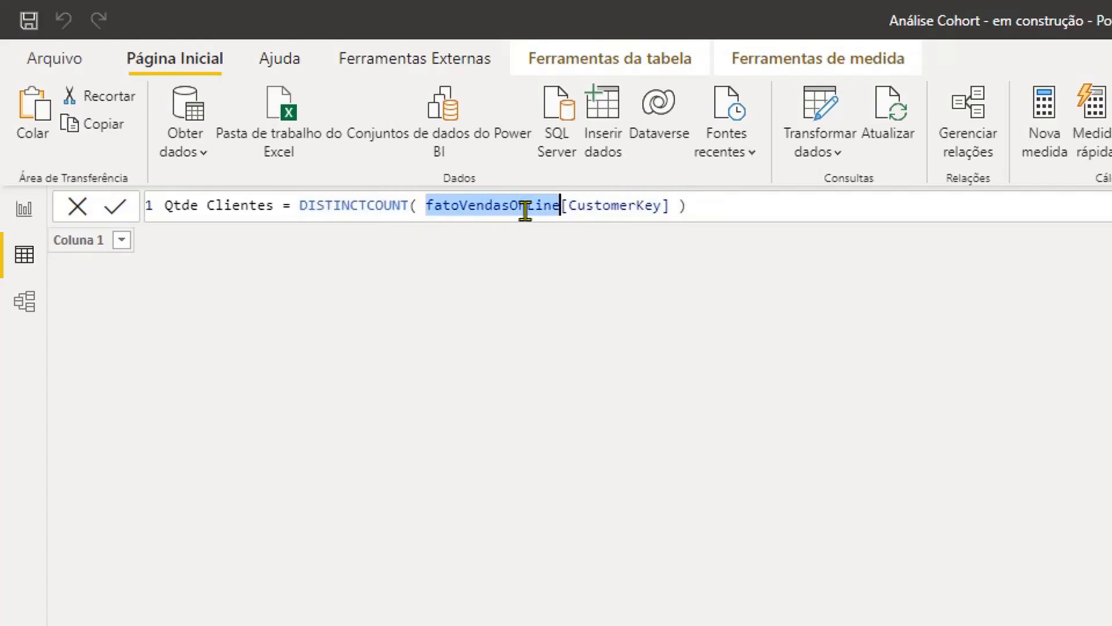
click(850, 206)
key(Return)
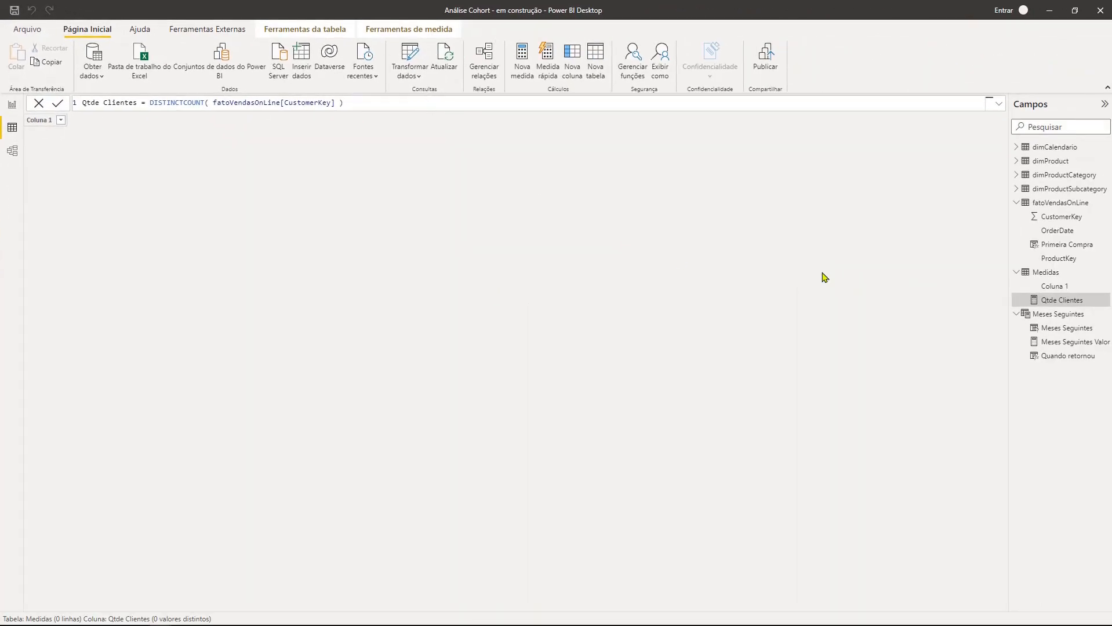
Hide Coluna 1 of the Medidas table from the report view
right_click(1053, 288)
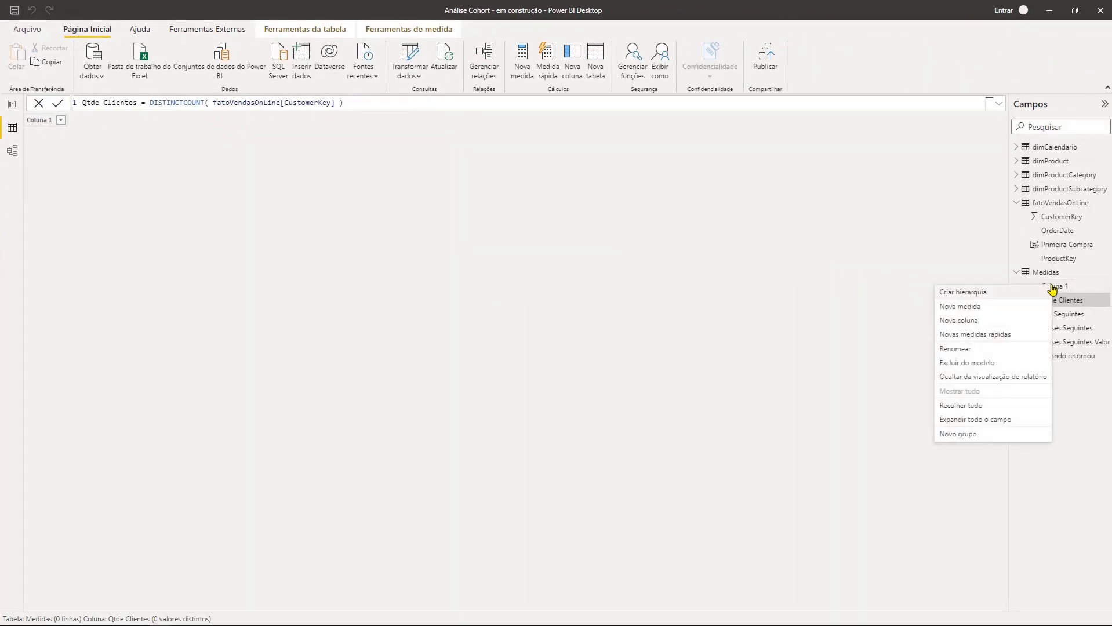
click(981, 378)
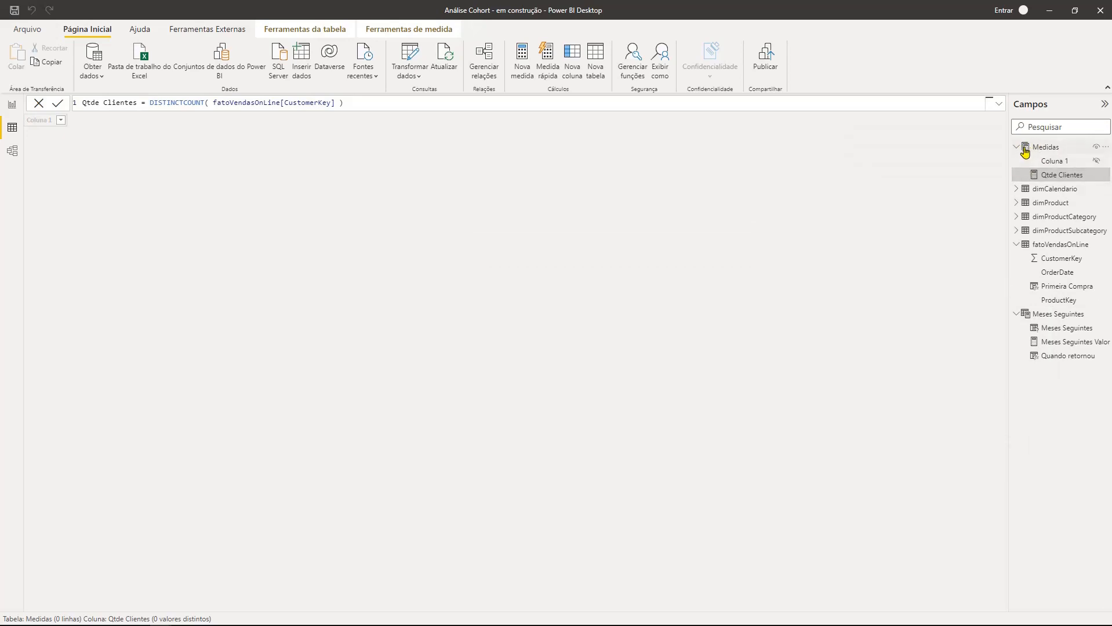
Create a measure Retenção in Medidas dividing Qtde Clientes, filtered to Meses Seguintes Valor months after Primeira Compra by EOMONTH, by total Qtde Clientes
mouse_move(1031, 157)
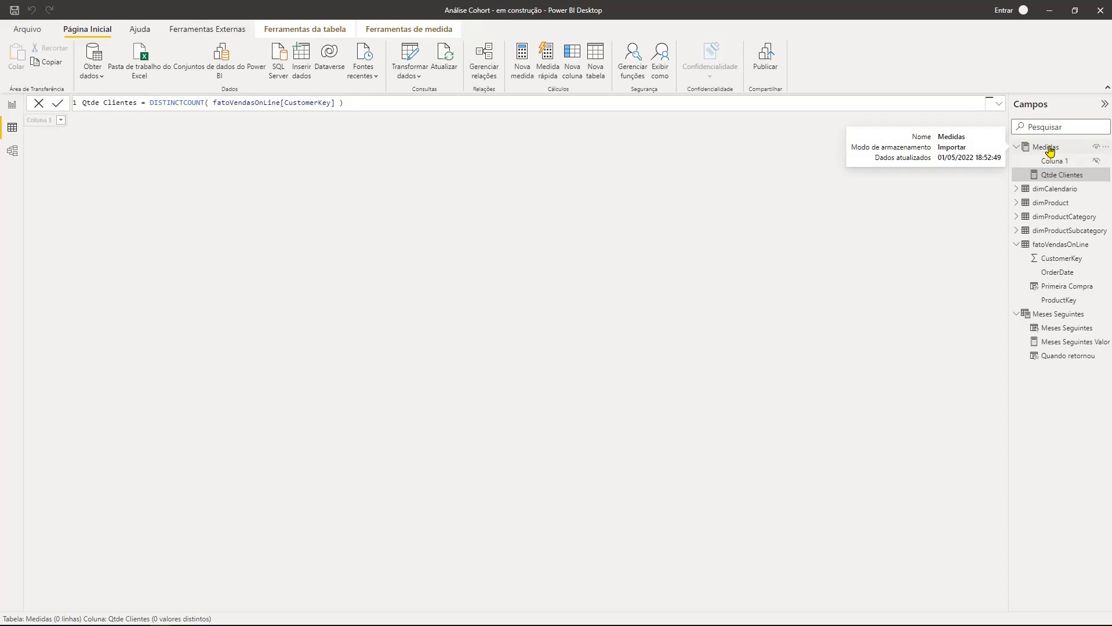
right_click(1050, 151)
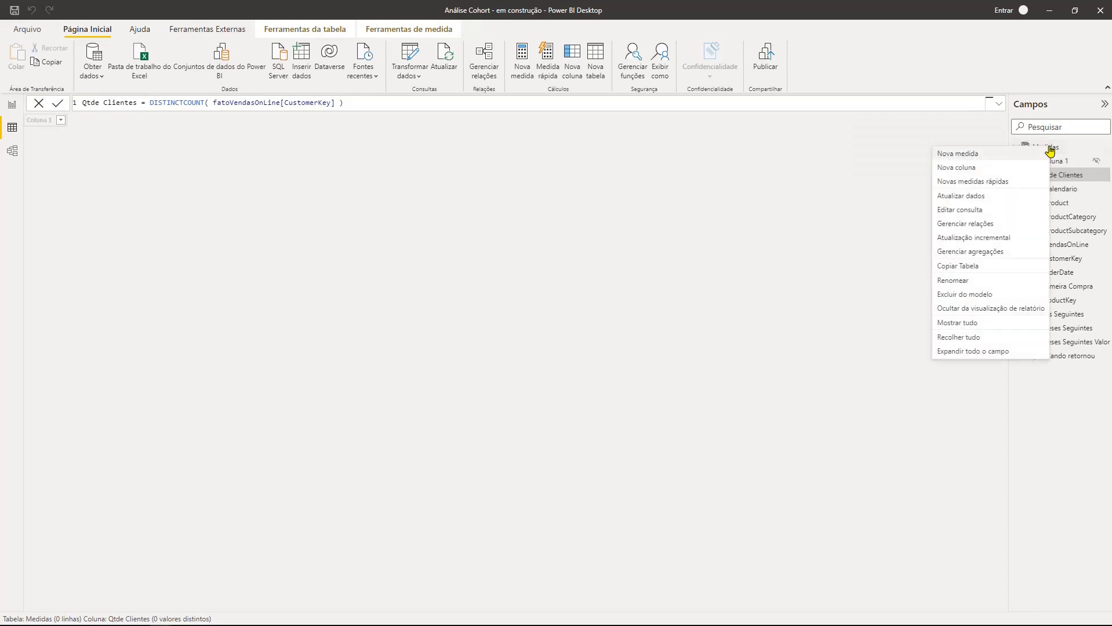
click(969, 155)
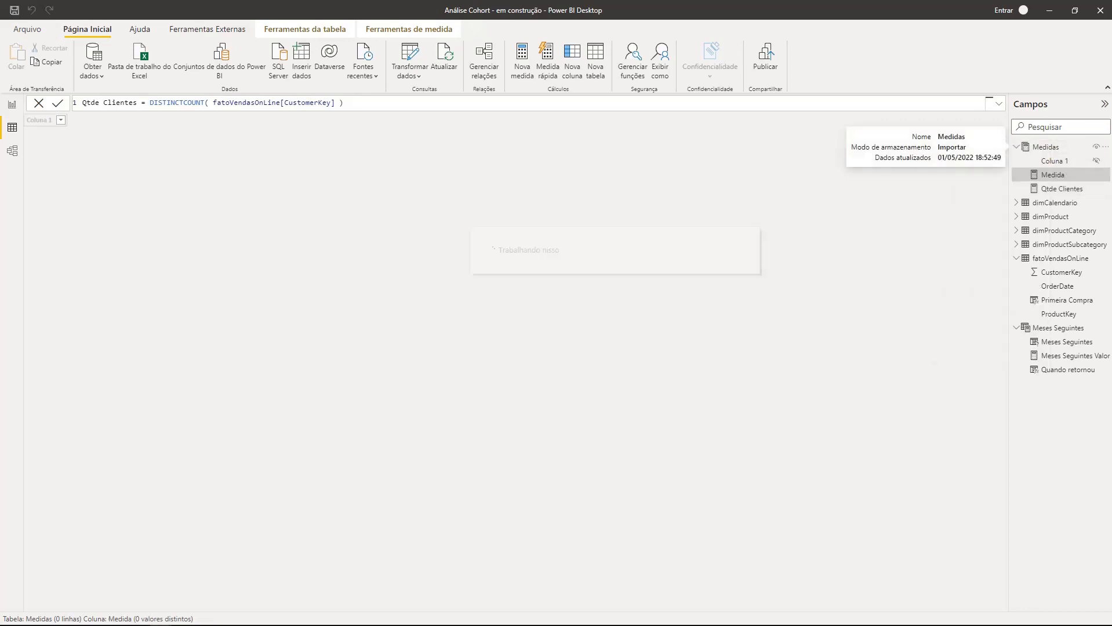
drag(222, 104, 39, 87)
text(Retenção = VAR _mesesSubsequentes  = [Meses Seguintes Valor] VAR _mesPrimeiraCompra  = SELECTEDVALUE(fatoVendasOnLine[Primeira Compra]) VAR _qtdeCliente        = [Qtde Clientes] VAR _qtdeClientePeriodo =     CALCULATE(         [Qtde Clientes] ,         FILTER(             fatoVendasOnLine ,             EOMONTH(fatoVendasOnLine[OrderDate], 0) = EOMONTH(_mesPrimeiraCompra , _mesesSubsequentes)         )     )  RETURN DIVIDE( _qtdeClientePeriodo , _qtdeCliente ))
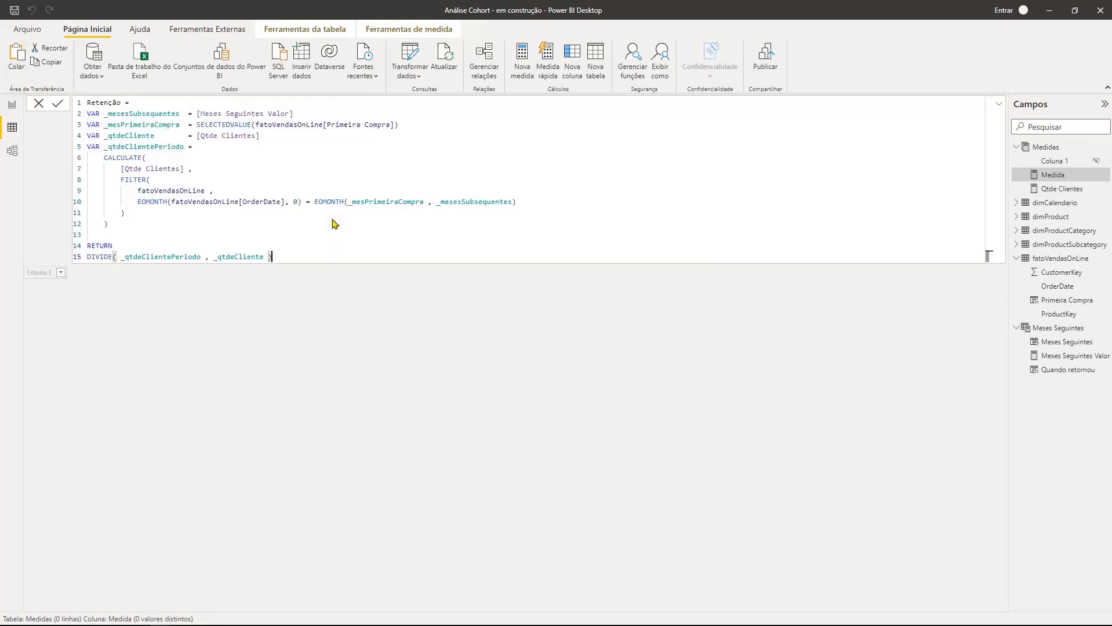
key(Return)
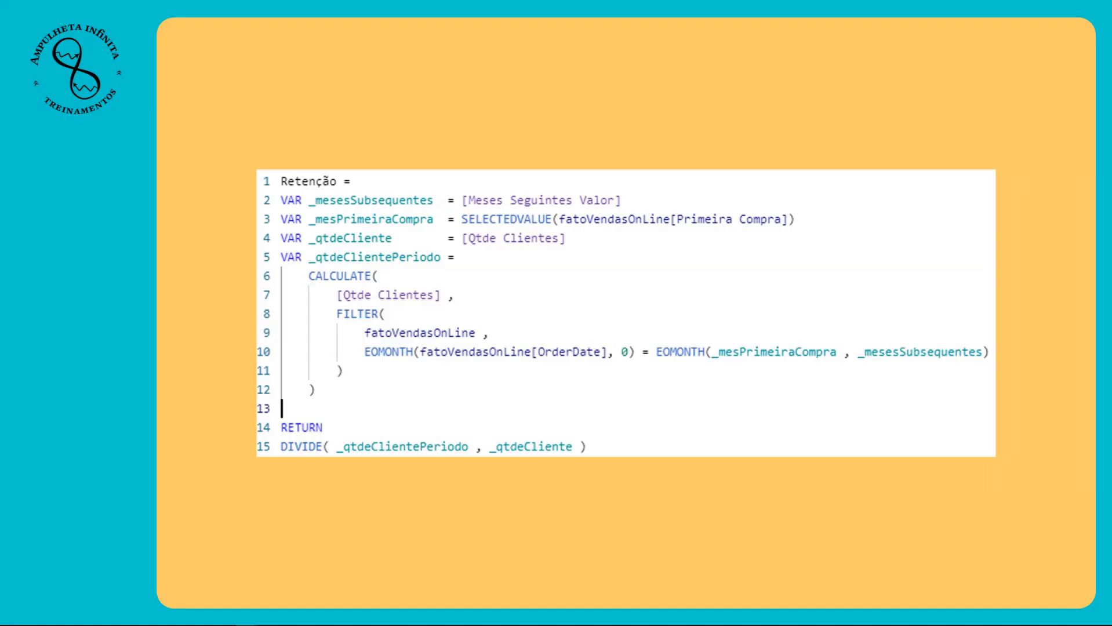